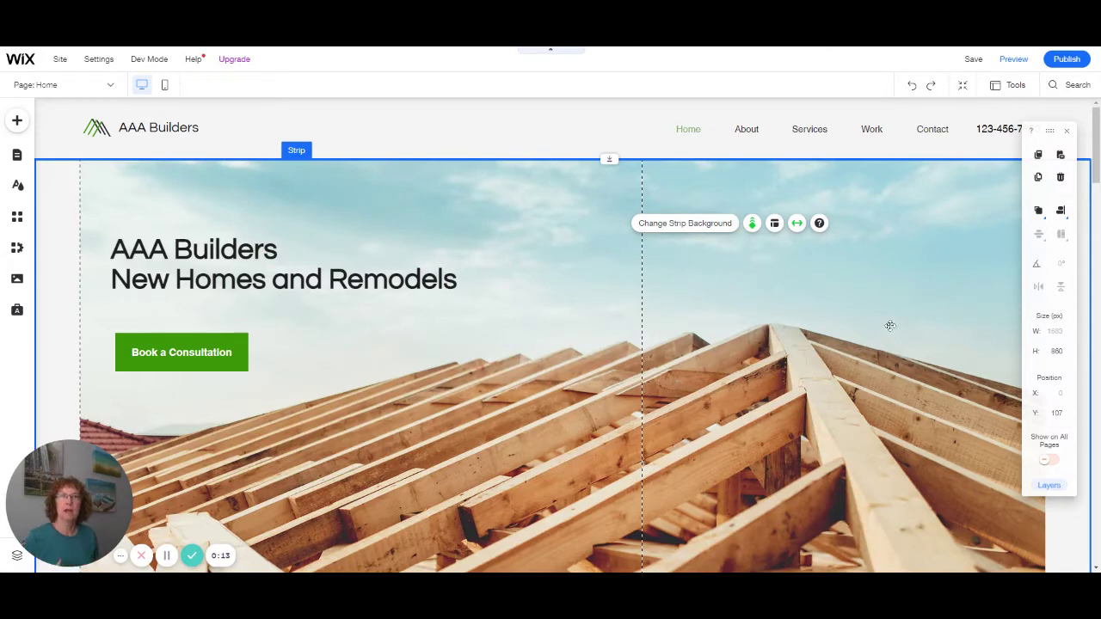
# Step: Examine the full-width hero strip with the roof photo and the house-photo strip below it on the home page
pyautogui.click(787, 343)
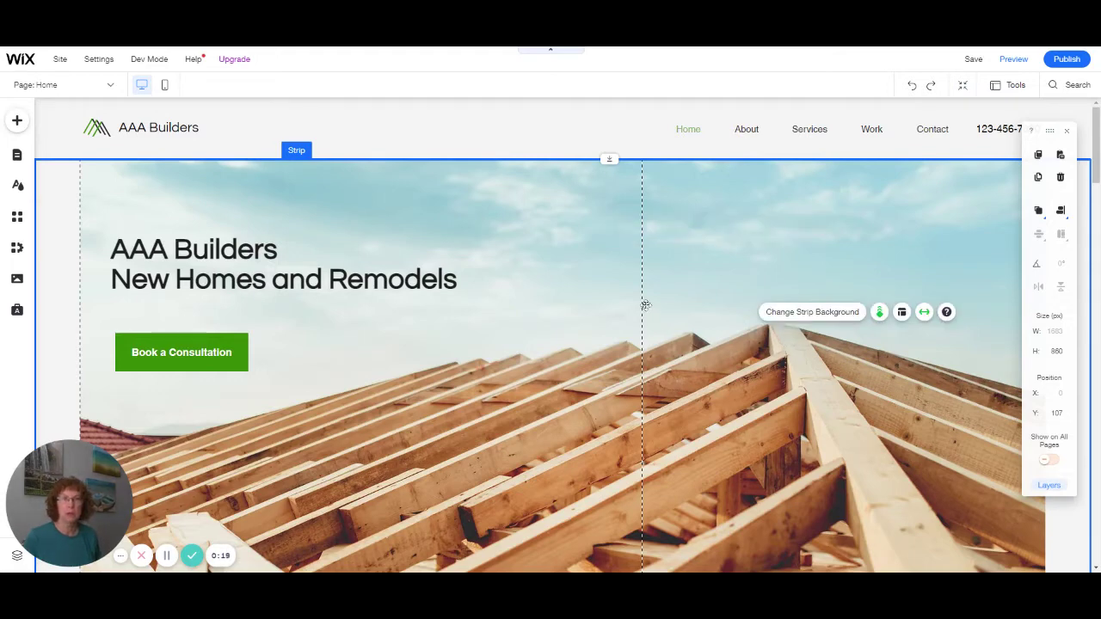
pyautogui.scroll(-4, 581, 336)
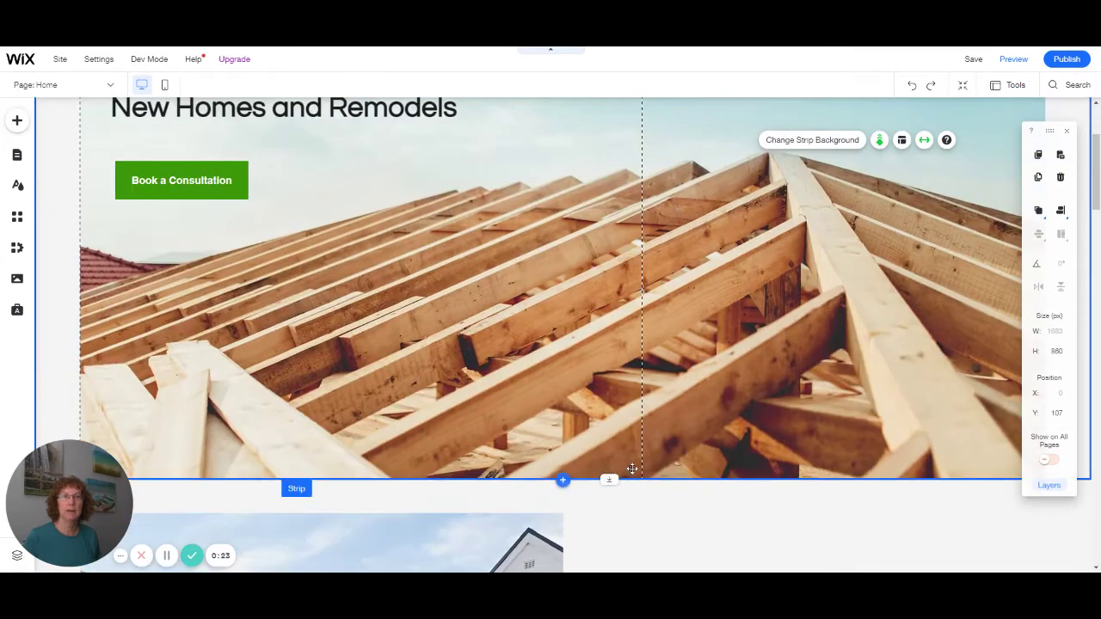
pyautogui.scroll(4, 603, 266)
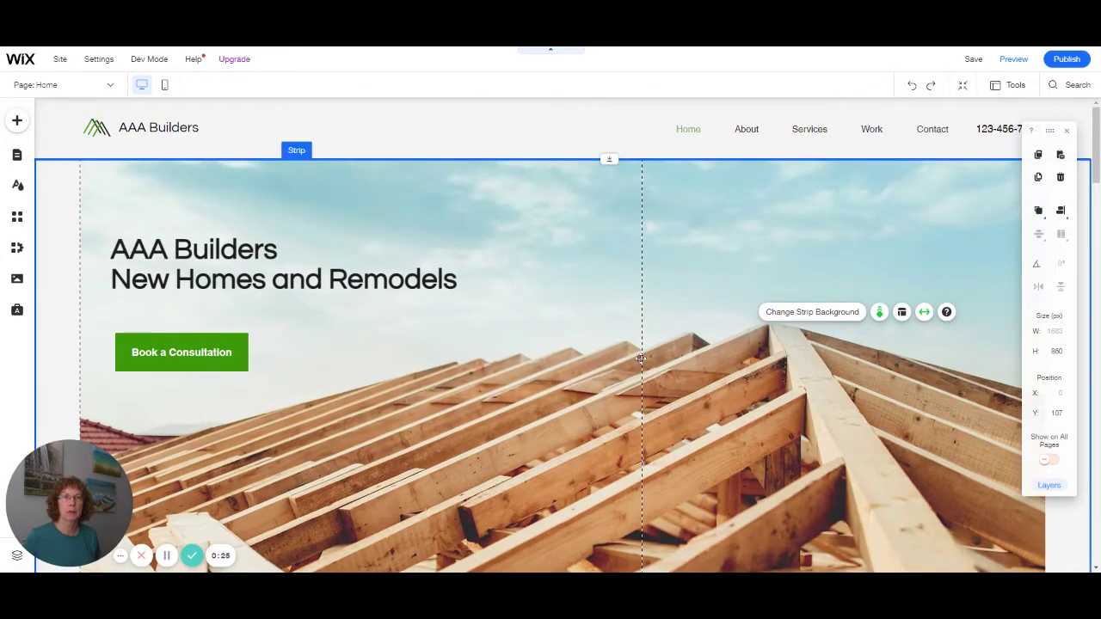
pyautogui.scroll(-3, 672, 392)
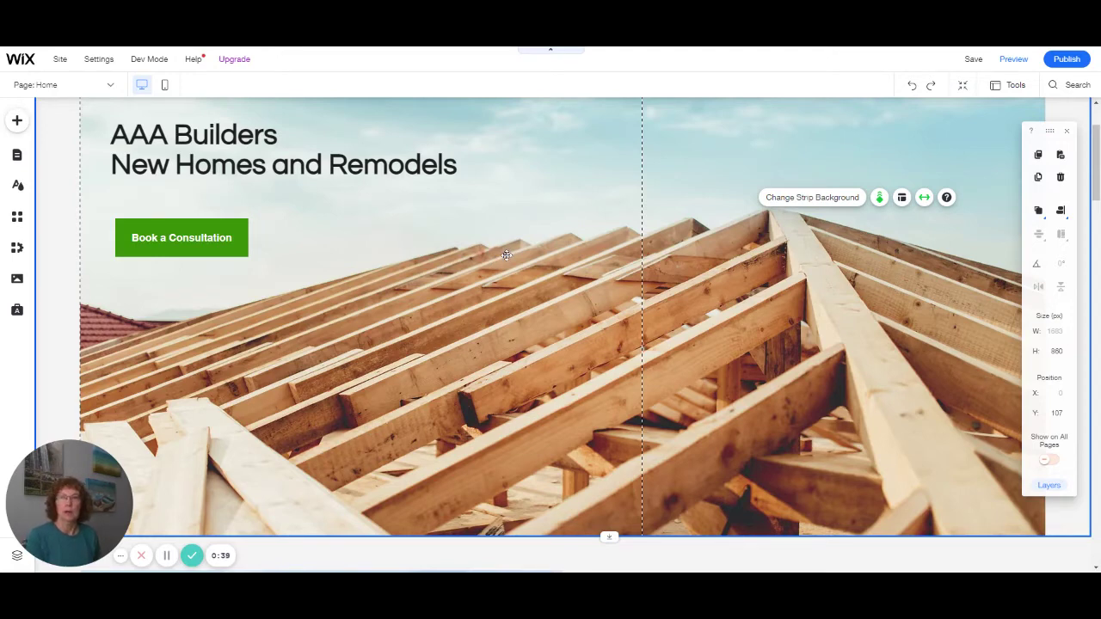
pyautogui.scroll(1, 505, 256)
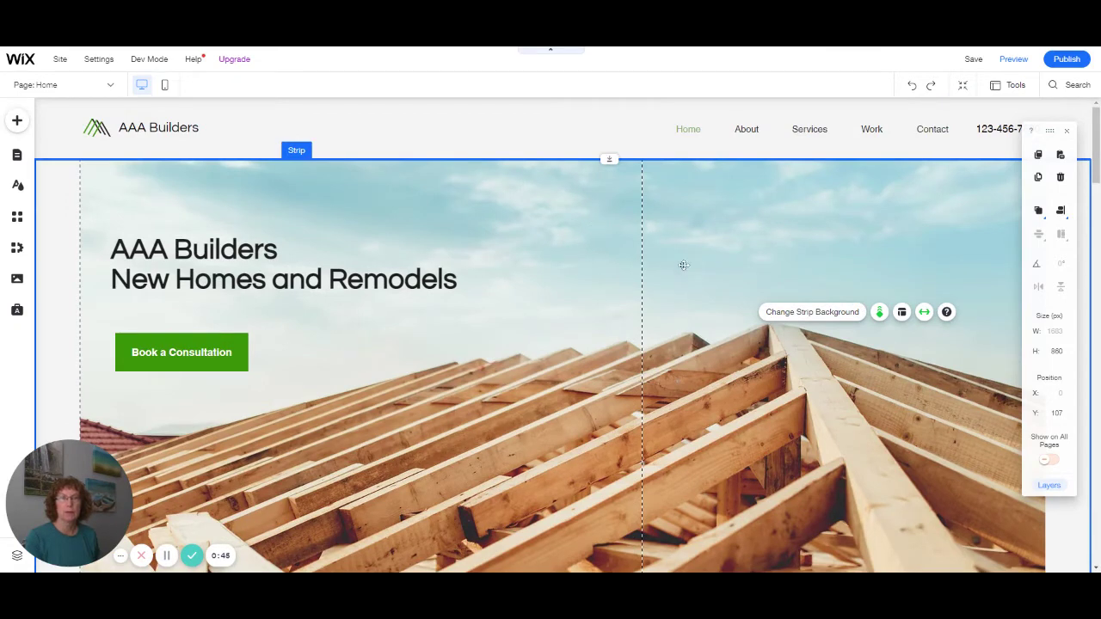
pyautogui.scroll(-1, 626, 296)
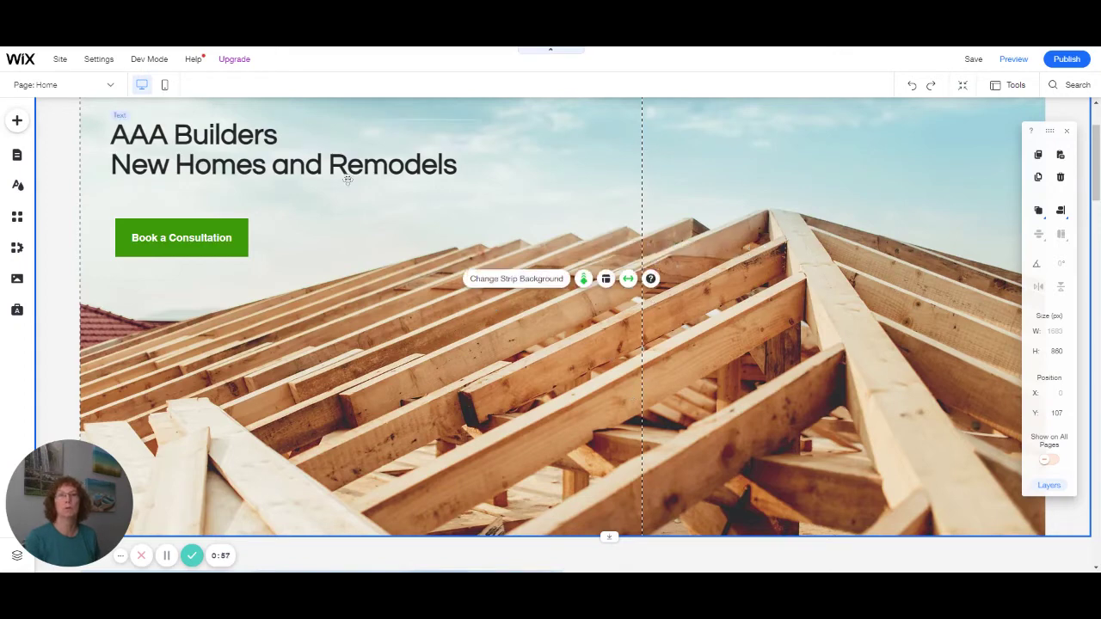
pyautogui.scroll(2, 508, 371)
pyautogui.scroll(-5, 596, 507)
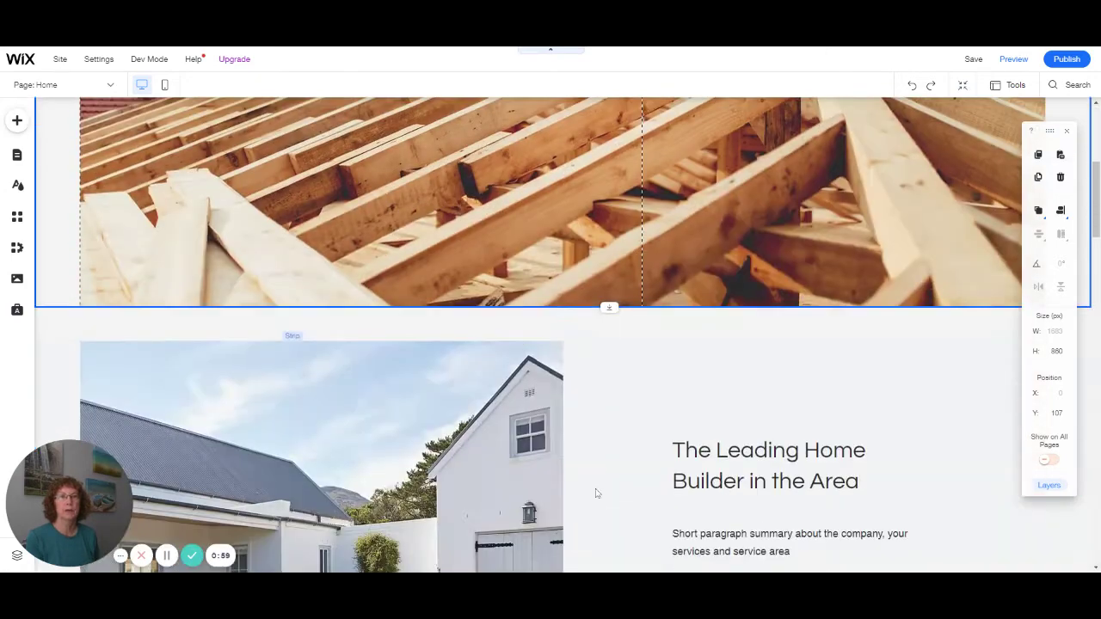
pyautogui.click(637, 394)
pyautogui.scroll(5, 636, 395)
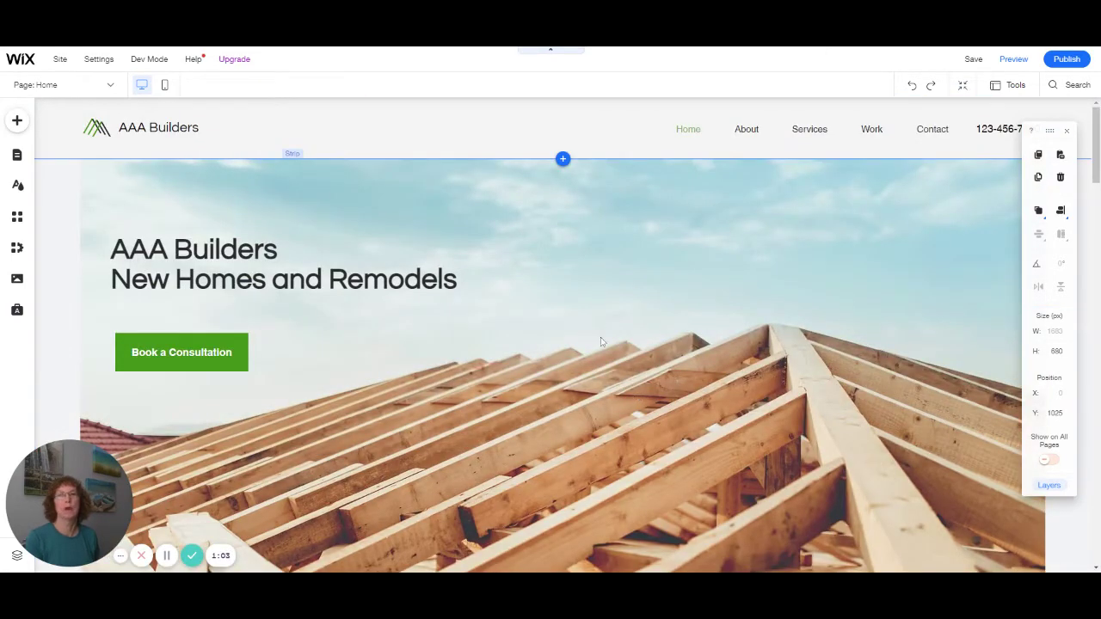
# Step: Add a blank white Classic strip between the hero strip and the house-photo strip
pyautogui.scroll(-4, 602, 342)
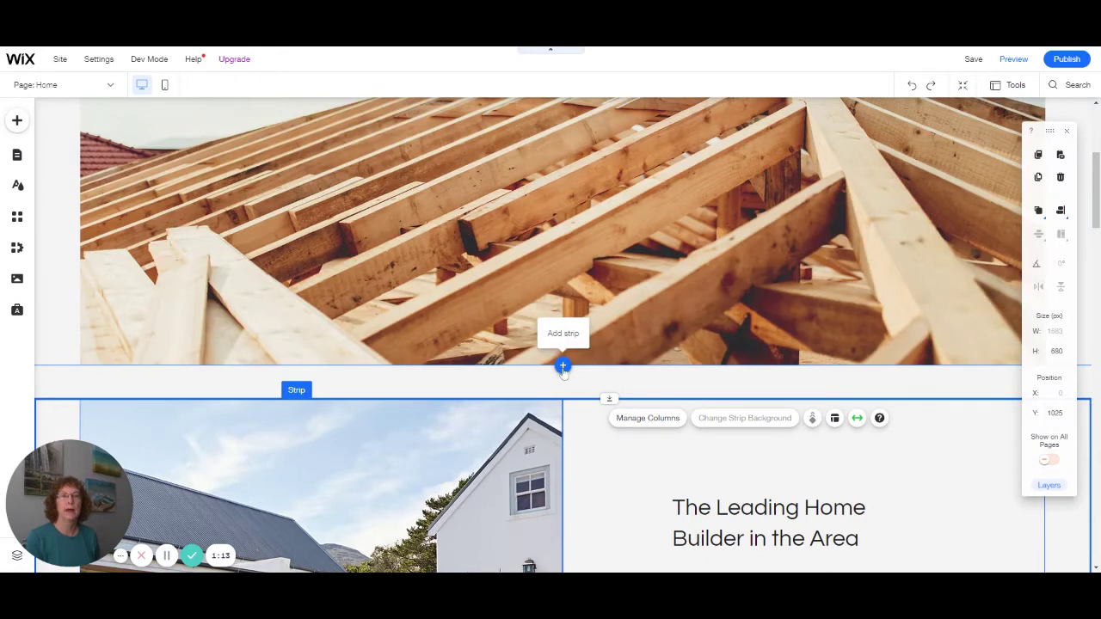
pyautogui.click(563, 368)
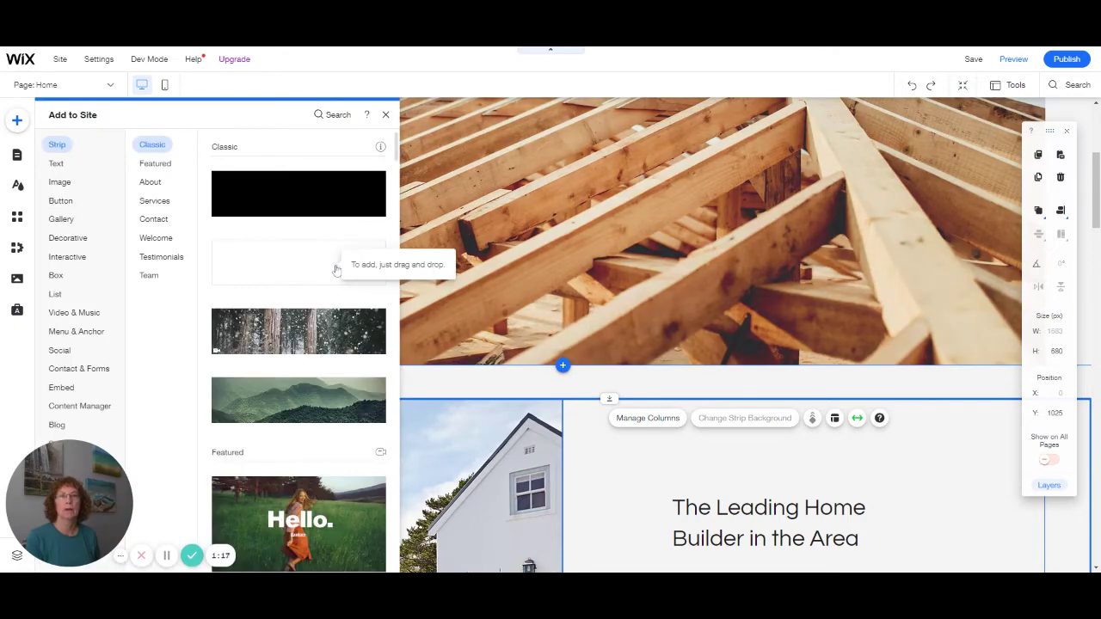
pyautogui.moveTo(337, 269); pyautogui.dragTo(336, 270)
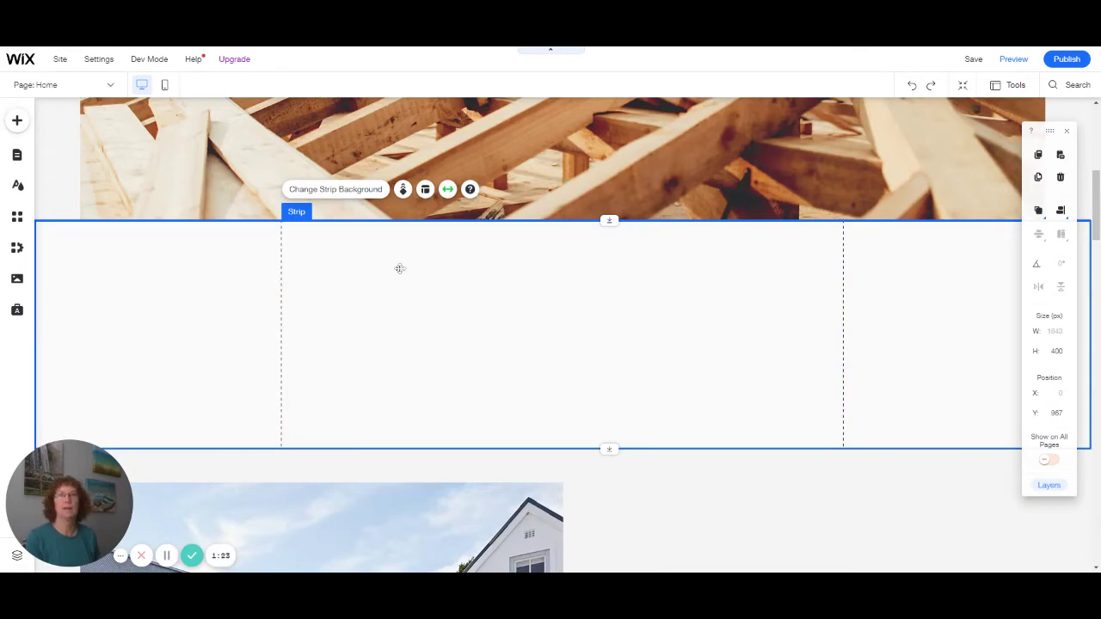
# Step: Set the new strip's background color to white (#FFFFFF), trying the light gray theme color #F5F5F5 for comparison
pyautogui.click(358, 190)
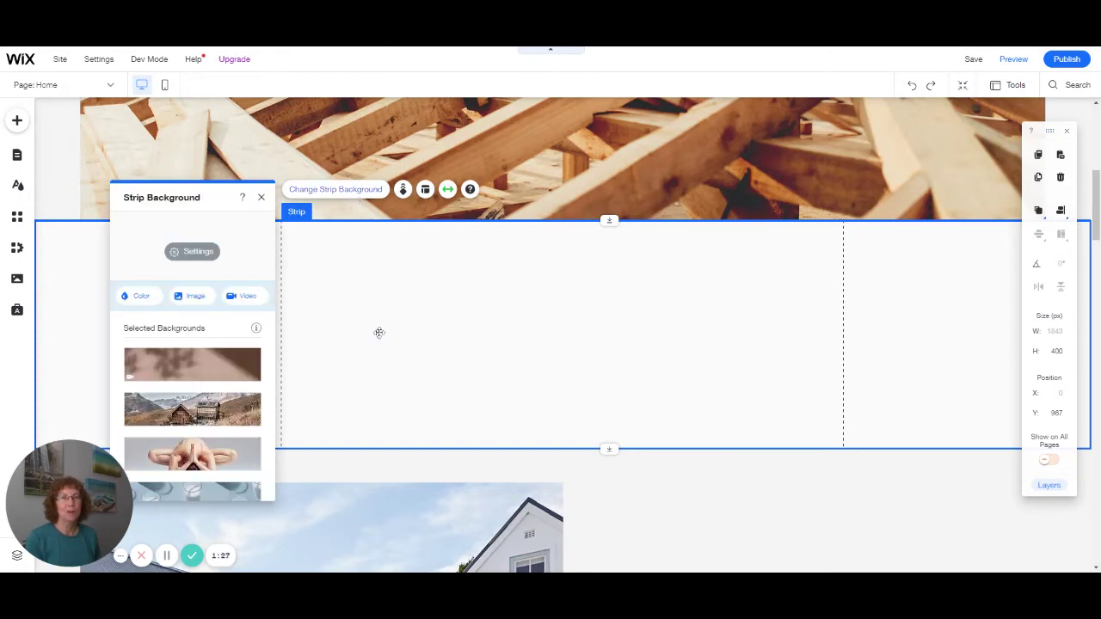
pyautogui.click(192, 251)
pyautogui.click(254, 273)
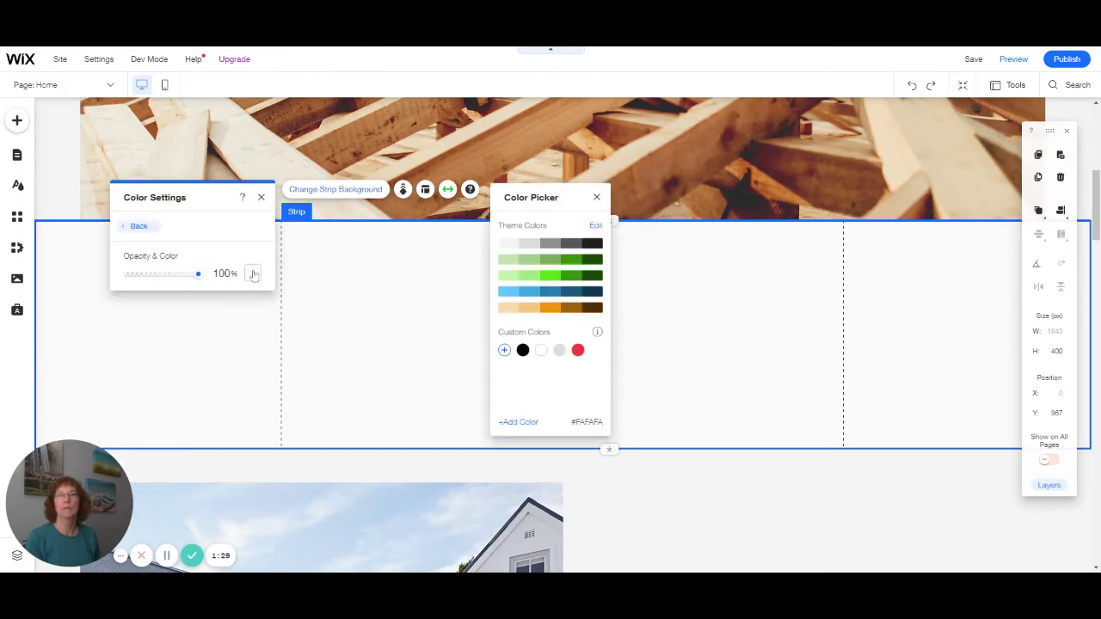
pyautogui.click(542, 353)
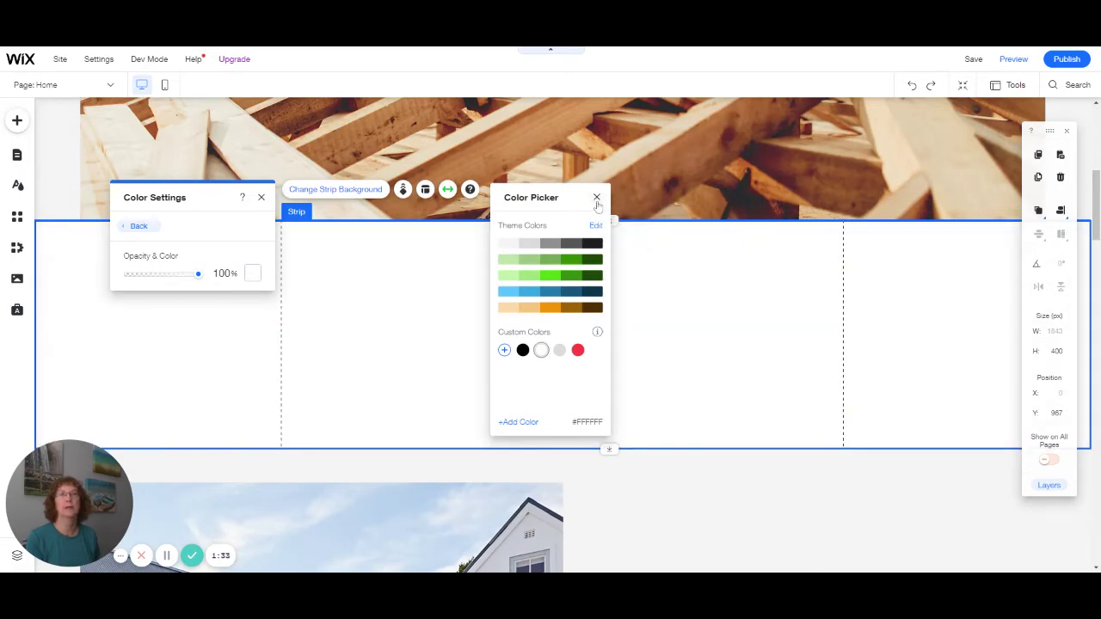
pyautogui.click(509, 243)
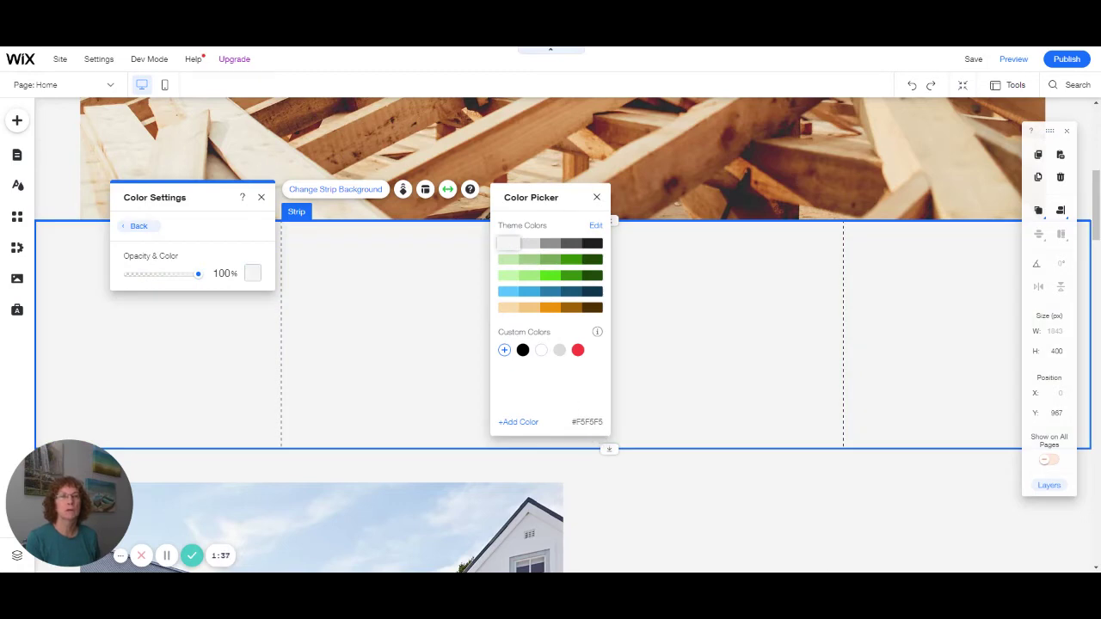
pyautogui.click(541, 350)
pyautogui.click(598, 198)
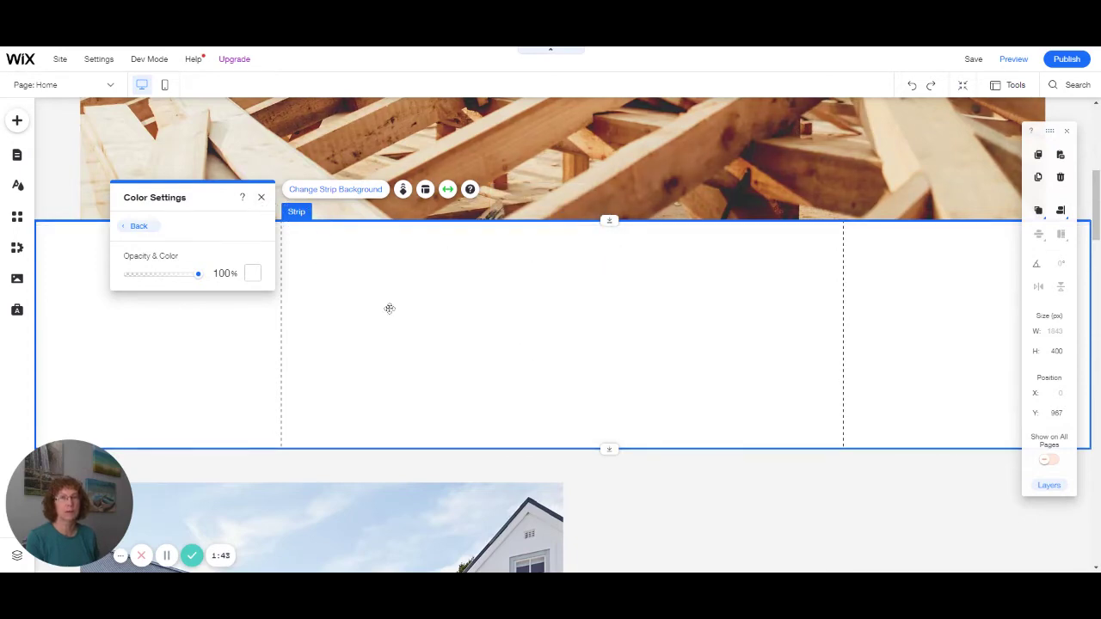
pyautogui.click(262, 197)
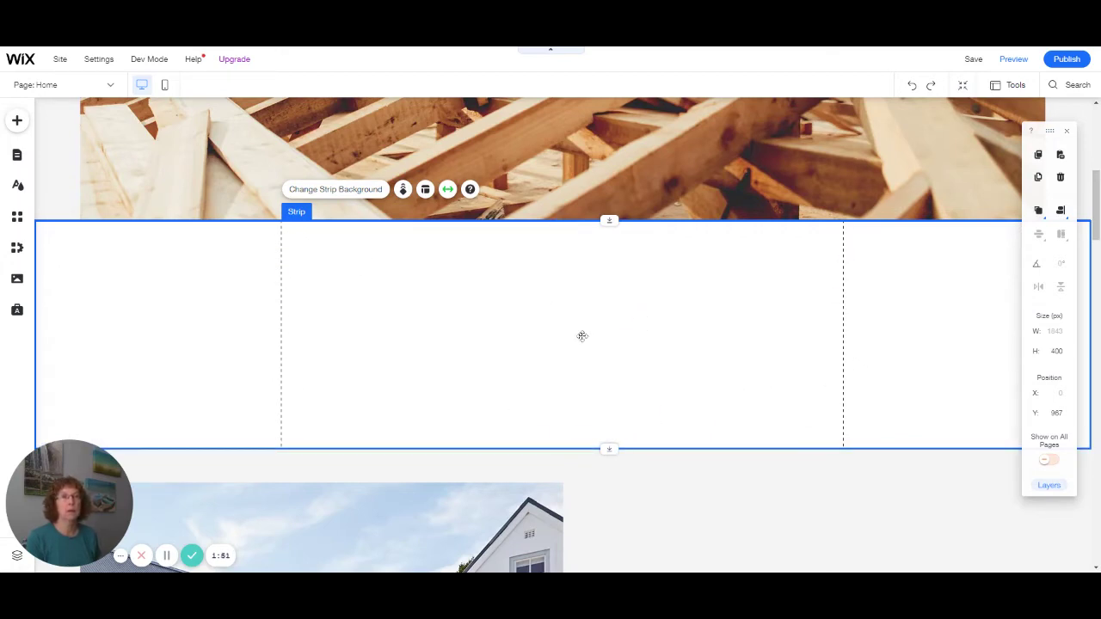
# Step: Push the hero strip and the content below it down to about Y 399, leaving a gap under the header
pyautogui.scroll(6, 589, 368)
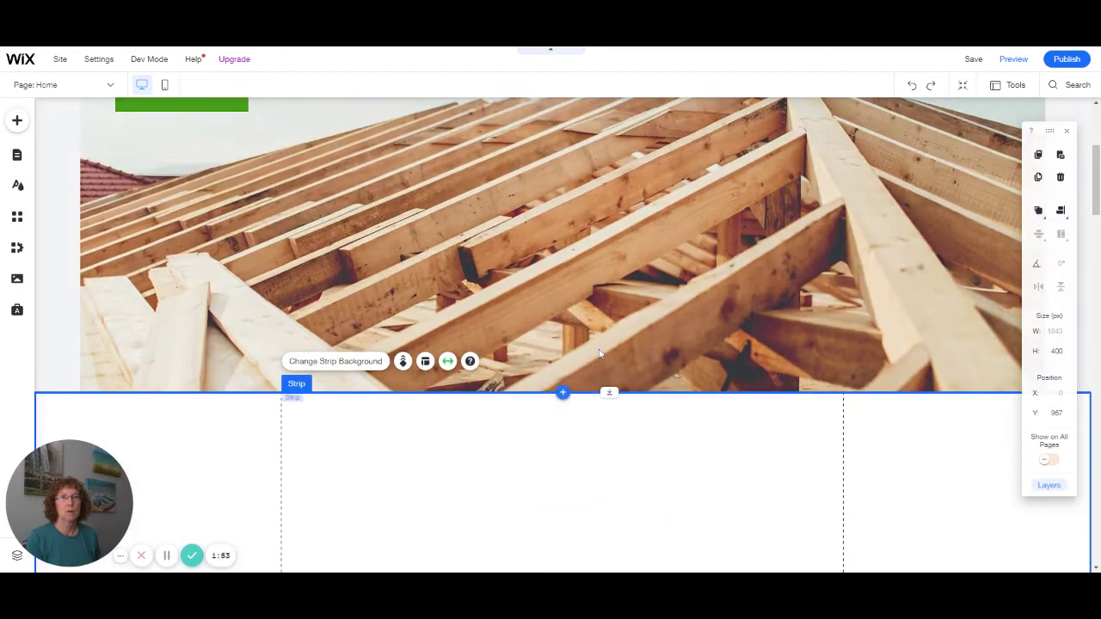
pyautogui.scroll(-5, 611, 267)
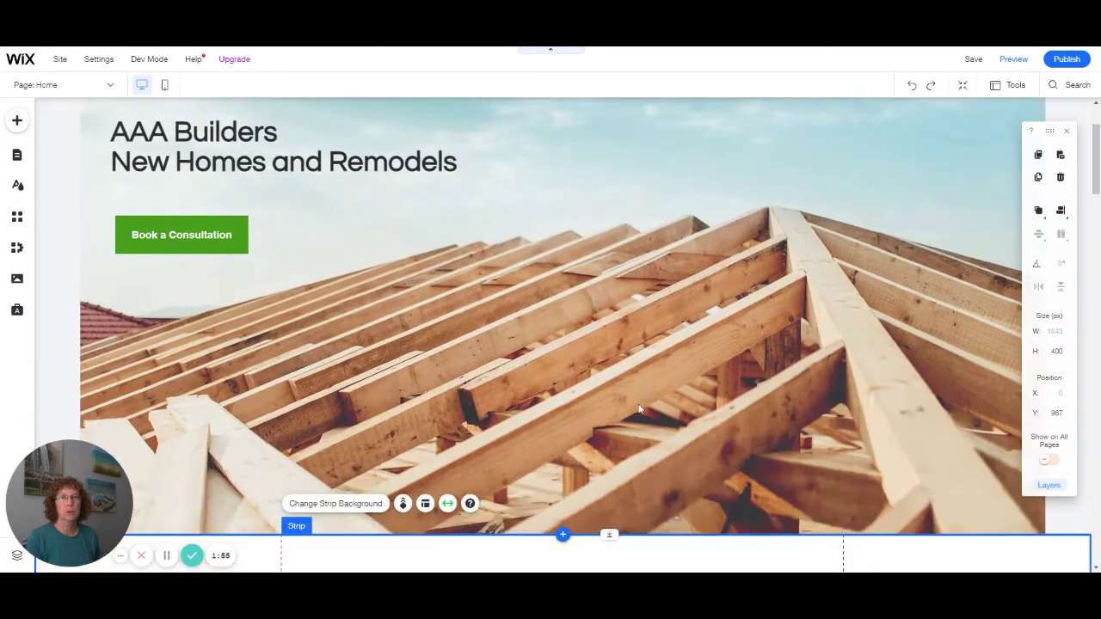
pyautogui.scroll(5, 619, 208)
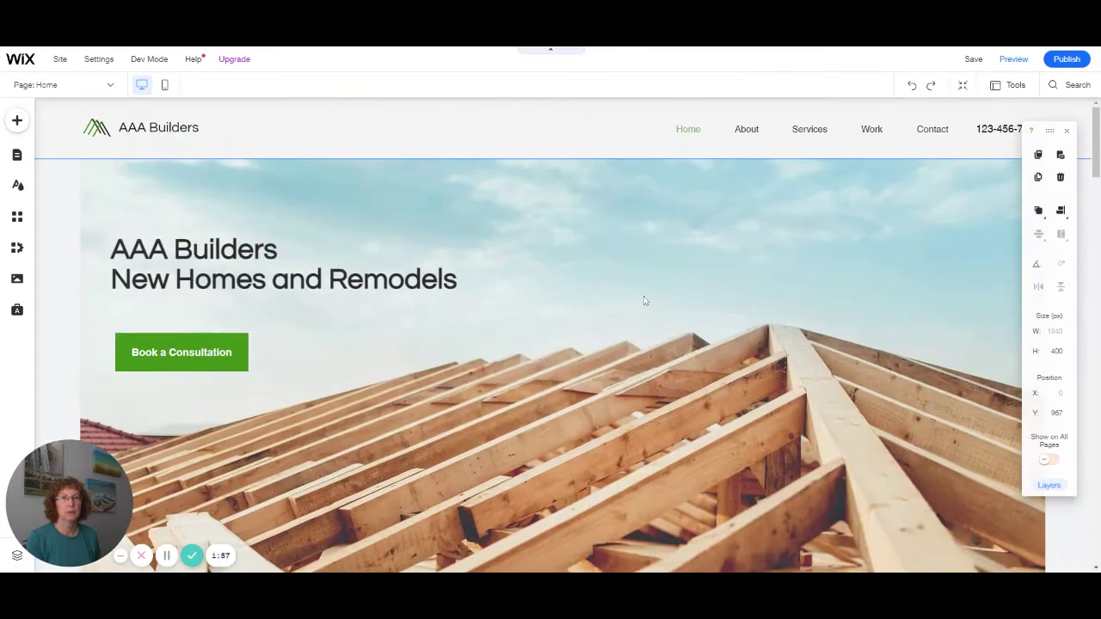
pyautogui.click(628, 229)
pyautogui.moveTo(610, 163); pyautogui.dragTo(612, 325)
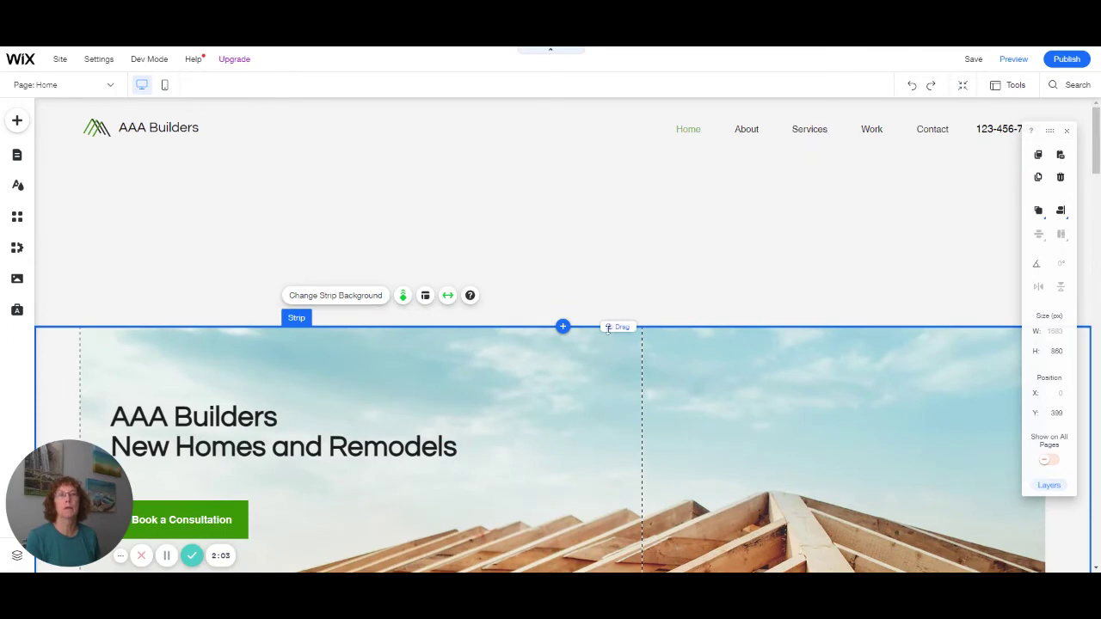
# Step: Raise the hero strip alone to about Y 303 and push it with the content below down to about Y 576
pyautogui.scroll(-1, 610, 345)
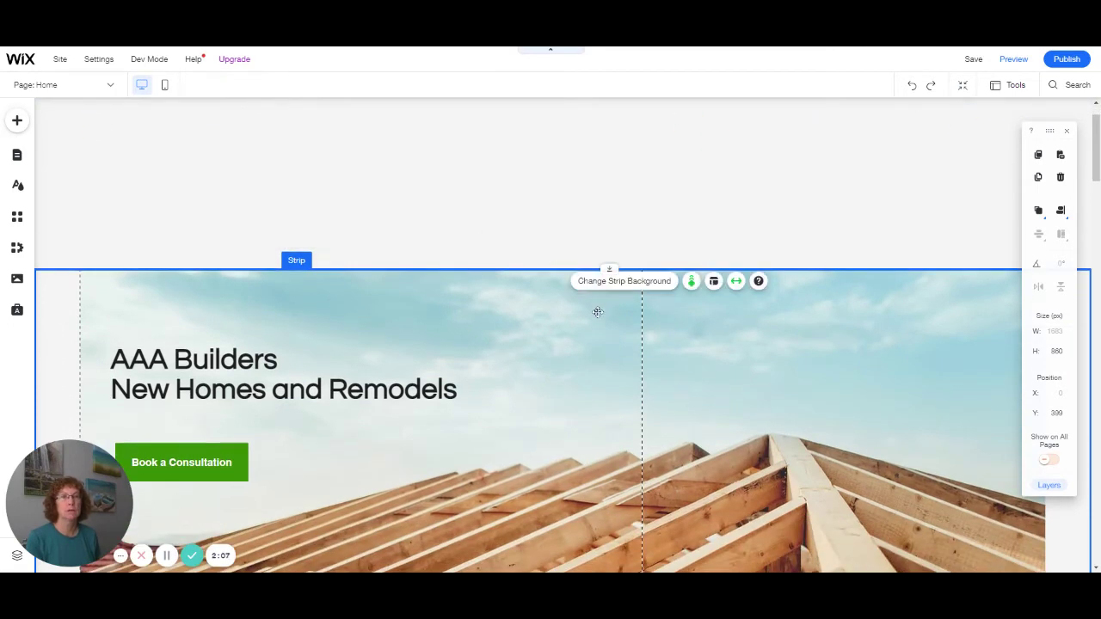
pyautogui.moveTo(597, 313); pyautogui.dragTo(571, 256)
pyautogui.scroll(-5, 571, 255)
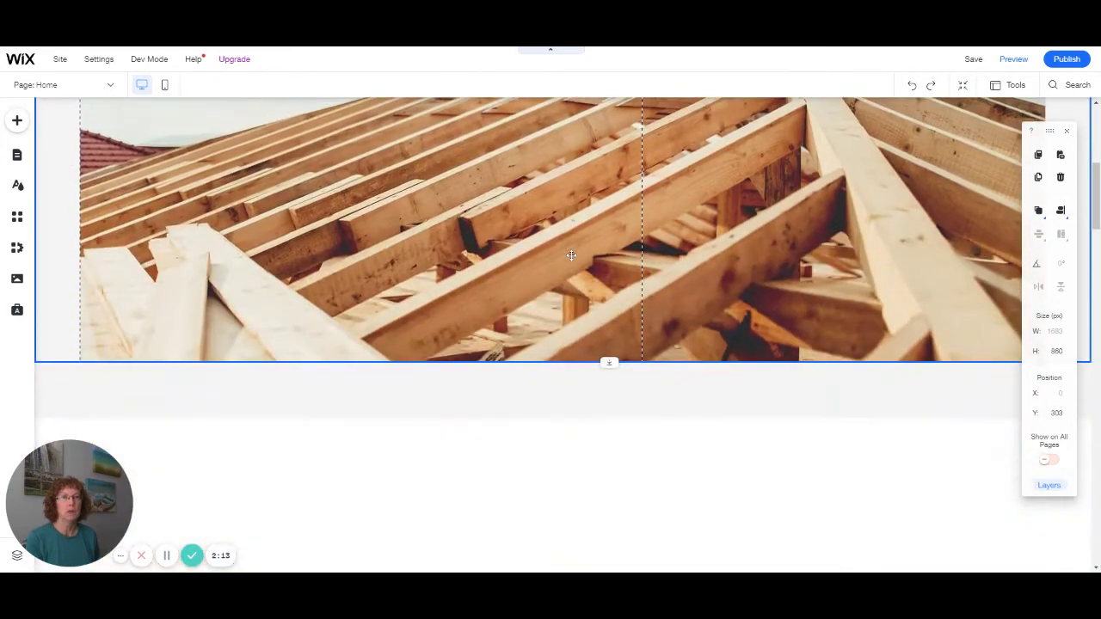
pyautogui.scroll(5, 572, 256)
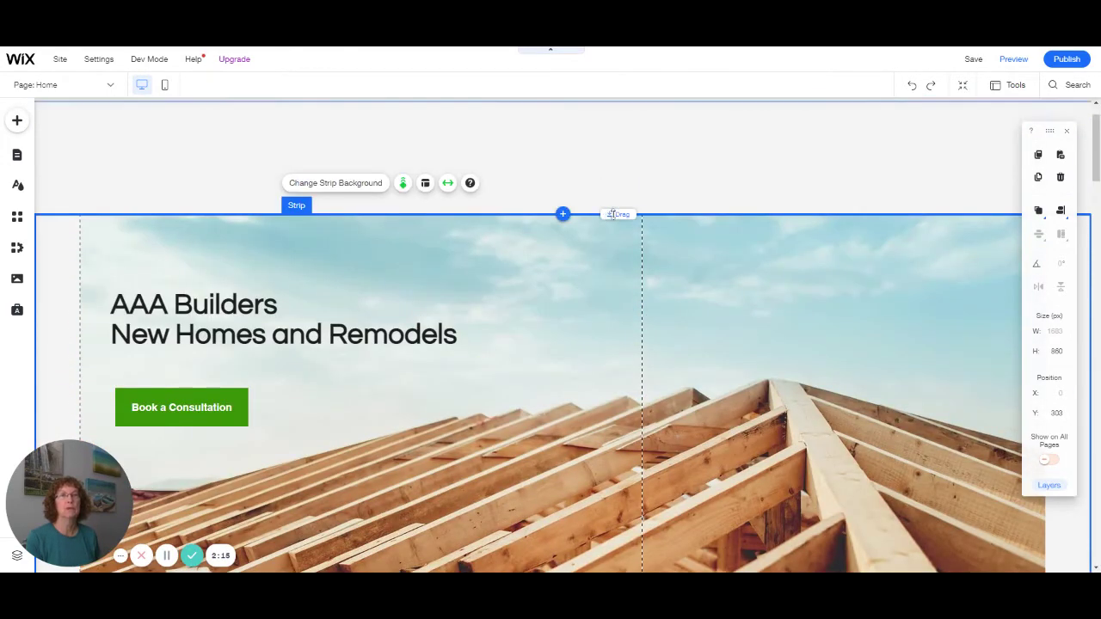
pyautogui.moveTo(611, 213); pyautogui.dragTo(600, 371)
pyautogui.scroll(-7, 593, 391)
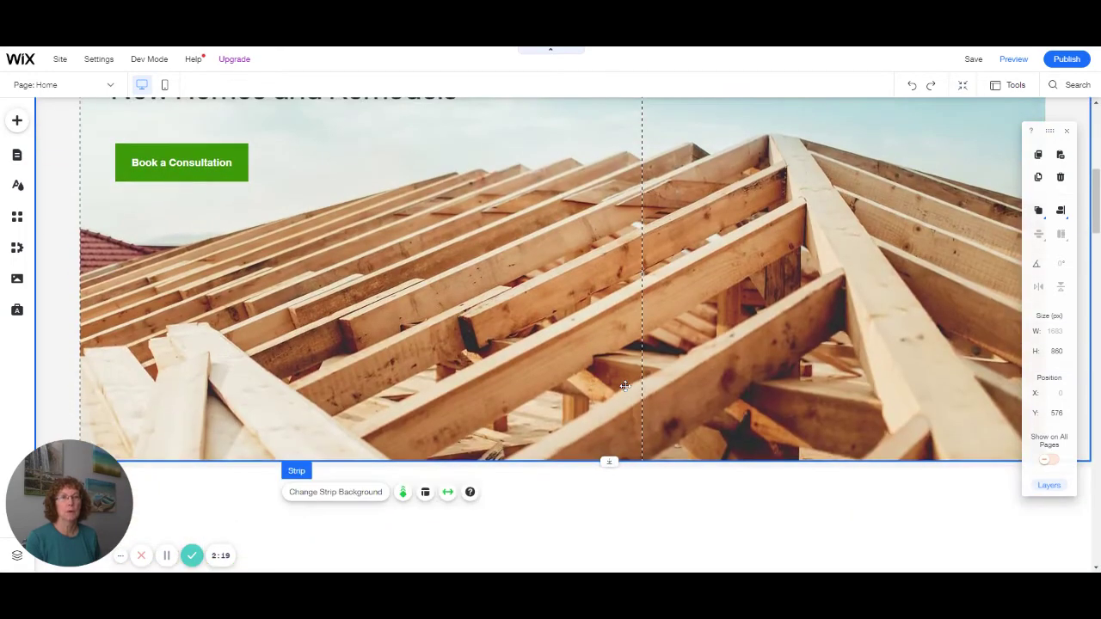
# Step: Move the white strip above the hero strip, placing it just under the header at about Y 124
pyautogui.scroll(-2, 629, 386)
pyautogui.scroll(-3, 629, 388)
pyautogui.click(656, 398)
pyautogui.scroll(6, 665, 400)
pyautogui.moveTo(862, 469); pyautogui.dragTo(840, 353)
pyautogui.scroll(-2, 786, 461)
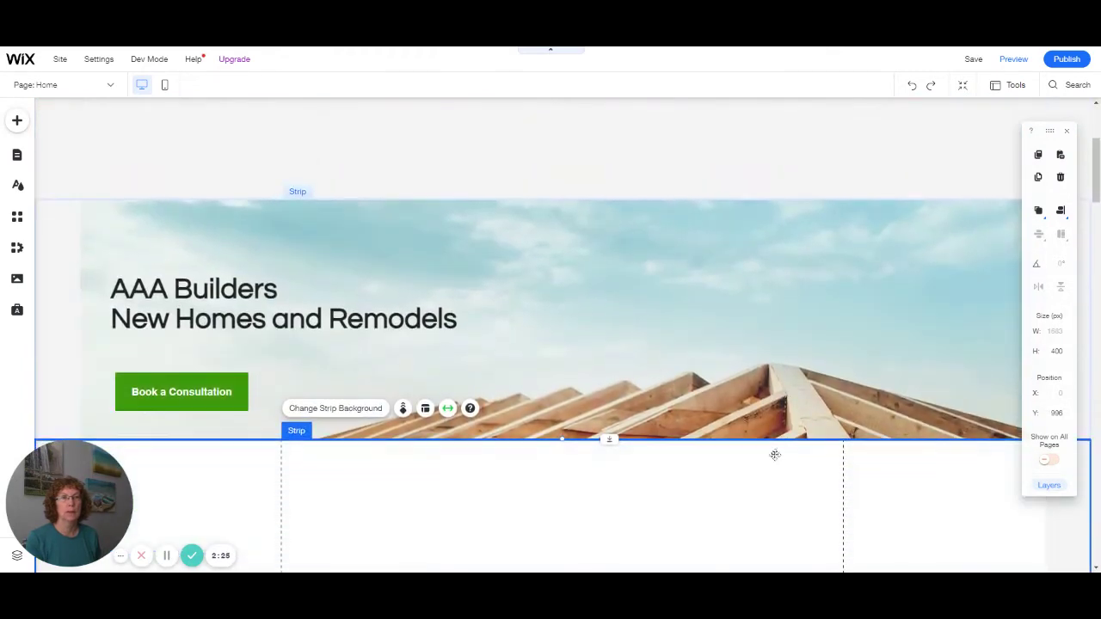
pyautogui.moveTo(757, 364); pyautogui.dragTo(736, 217)
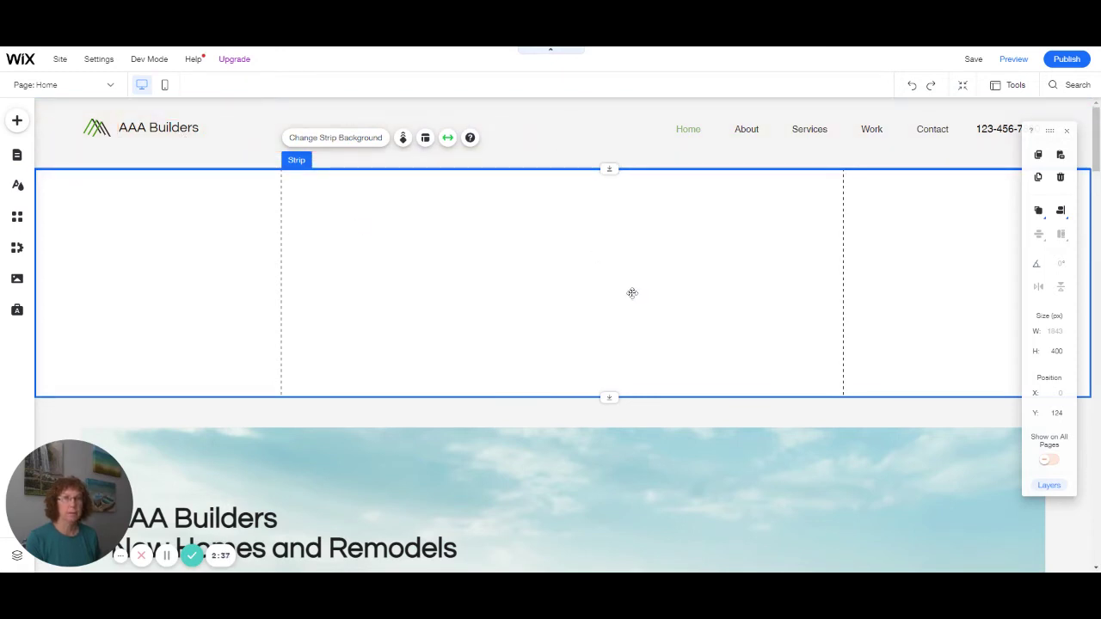
# Step: Increase the white strip's height to about 444 px and add a second column to it
pyautogui.moveTo(563, 398); pyautogui.dragTo(562, 422)
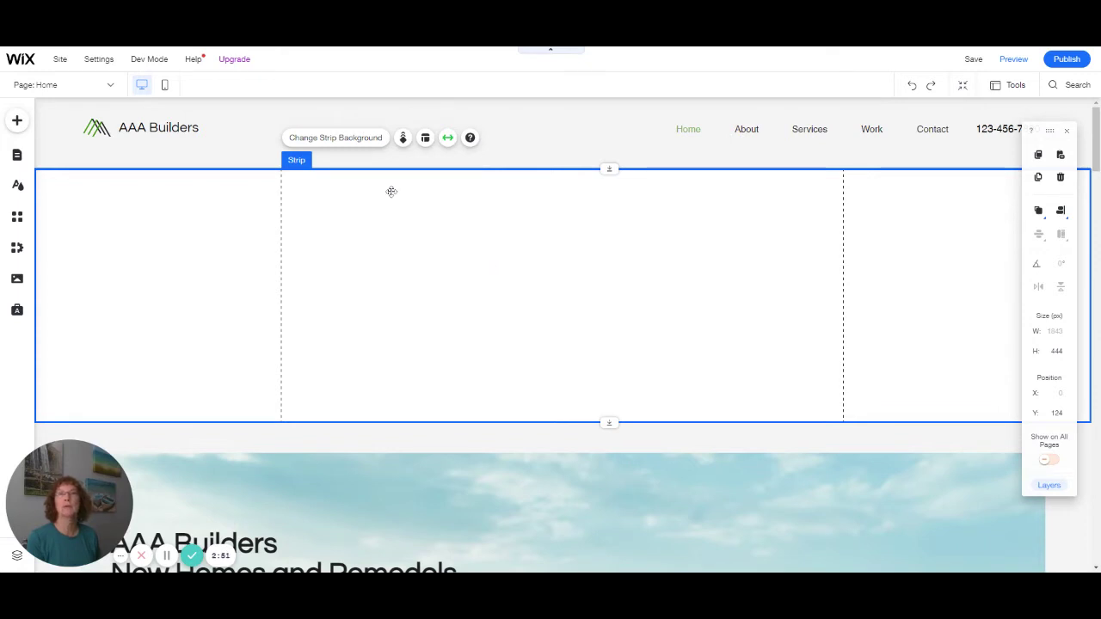
pyautogui.click(425, 137)
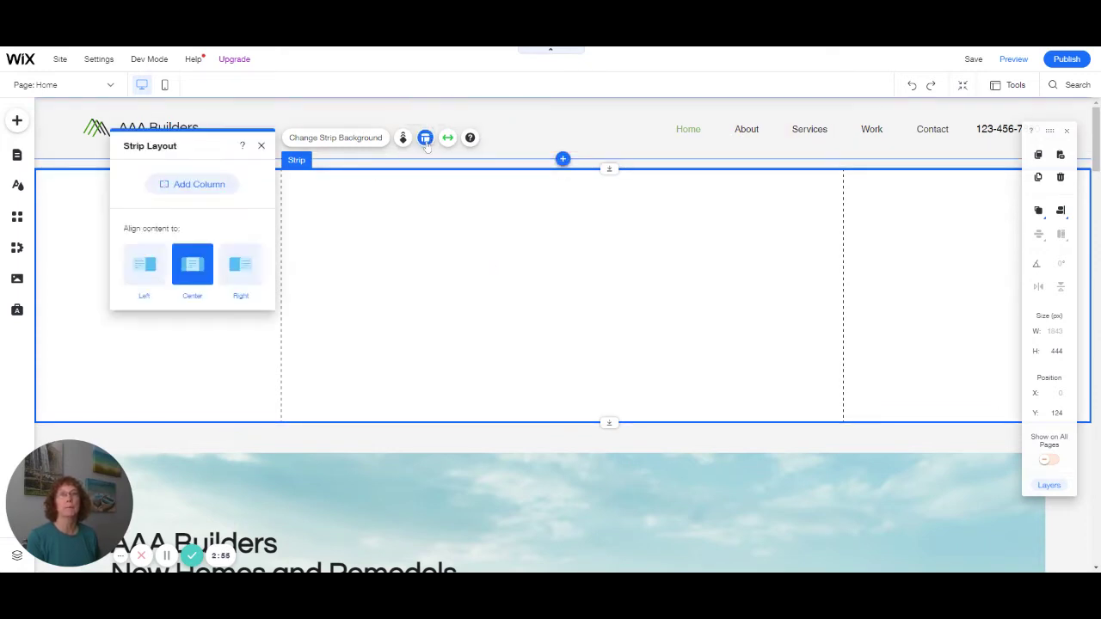
pyautogui.click(182, 189)
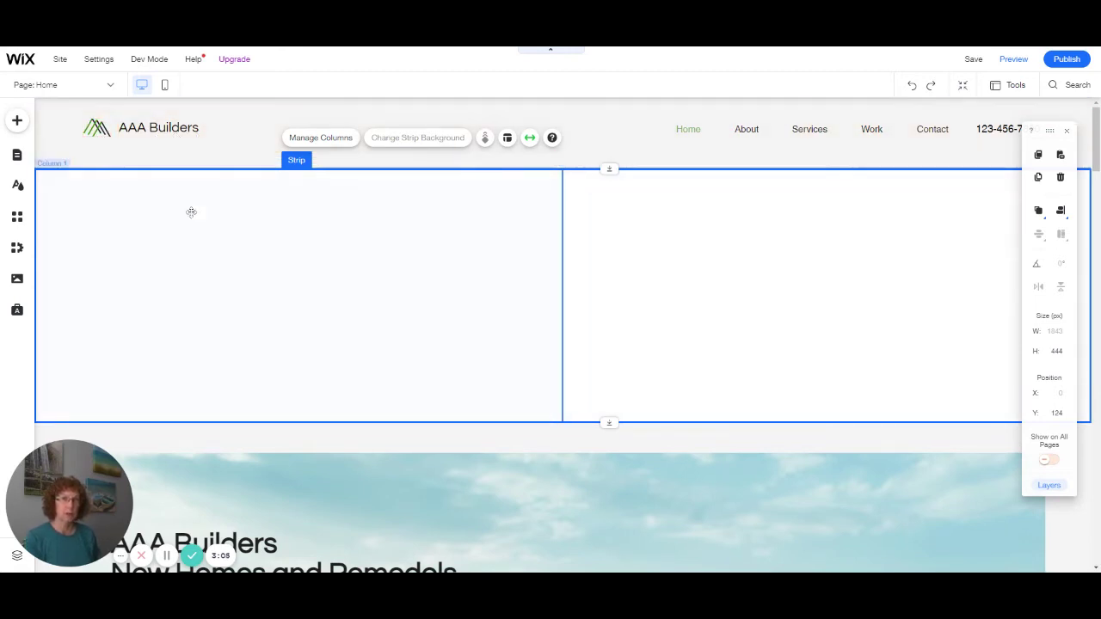
# Step: Select each column of the white strip in turn to examine how the two content areas are laid out
pyautogui.click(190, 241)
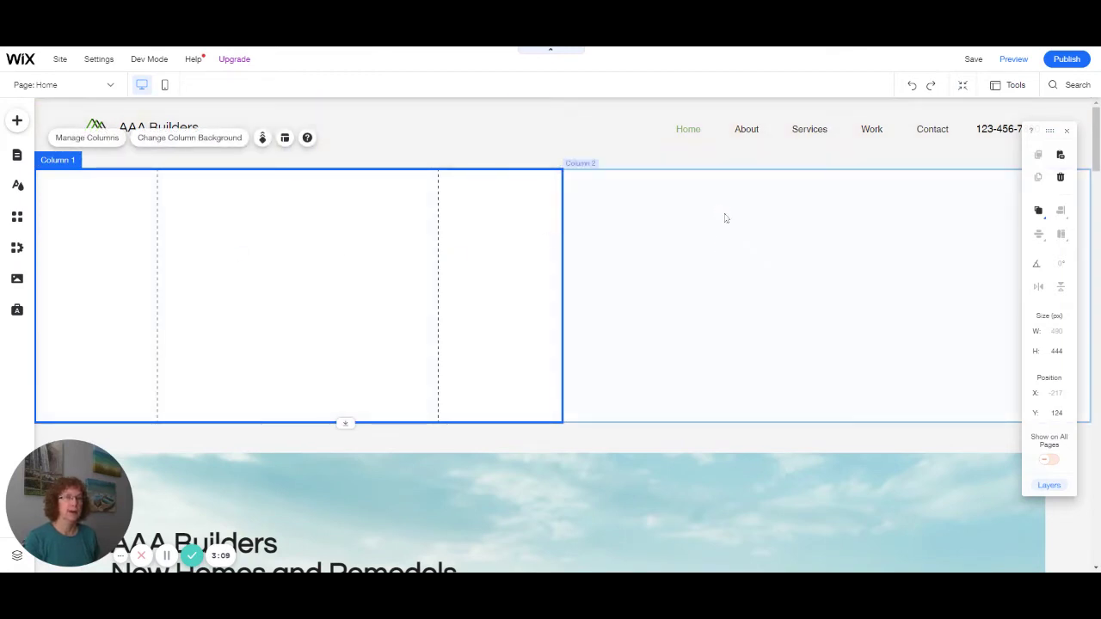
pyautogui.click(725, 259)
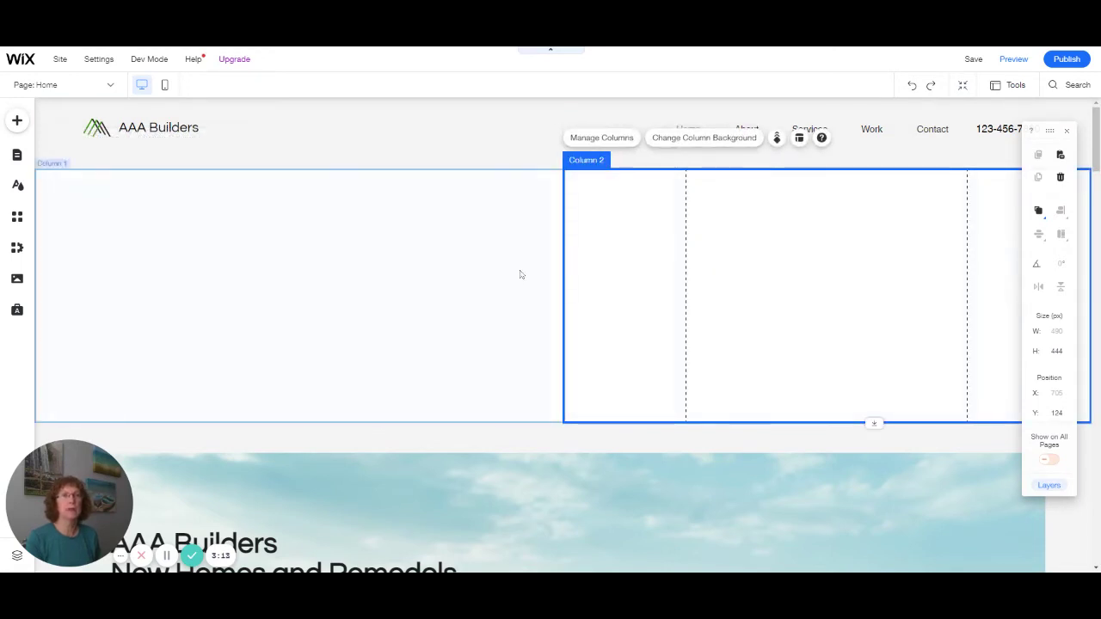
pyautogui.click(532, 351)
pyautogui.click(545, 445)
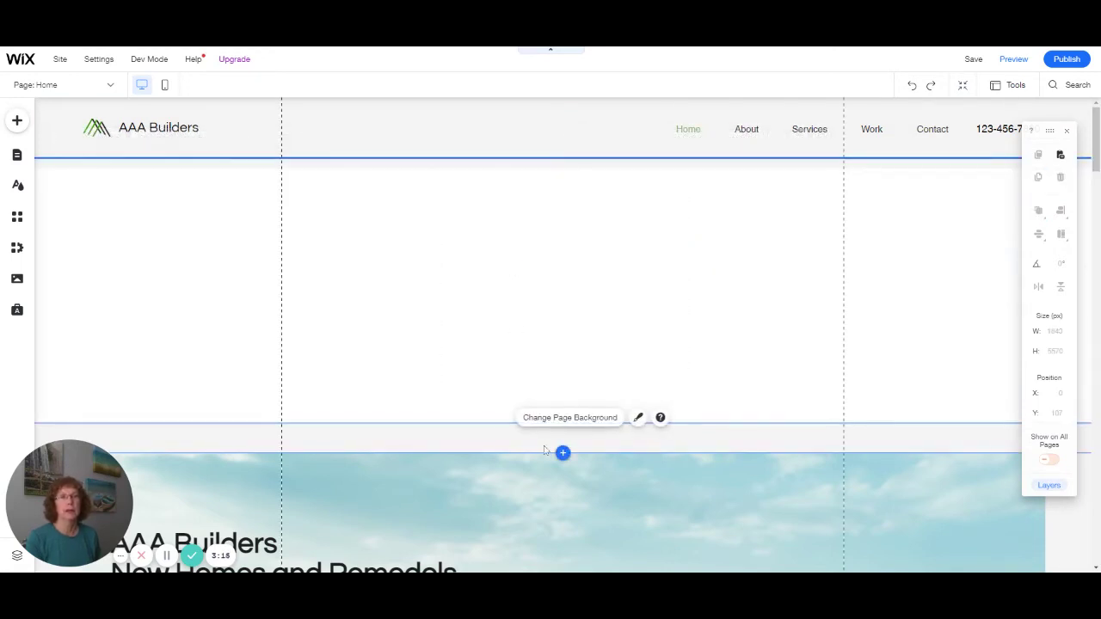
# Step: Customize the white strip's column proportions, narrowing column 1 to about 353 px wide
pyautogui.click(480, 263)
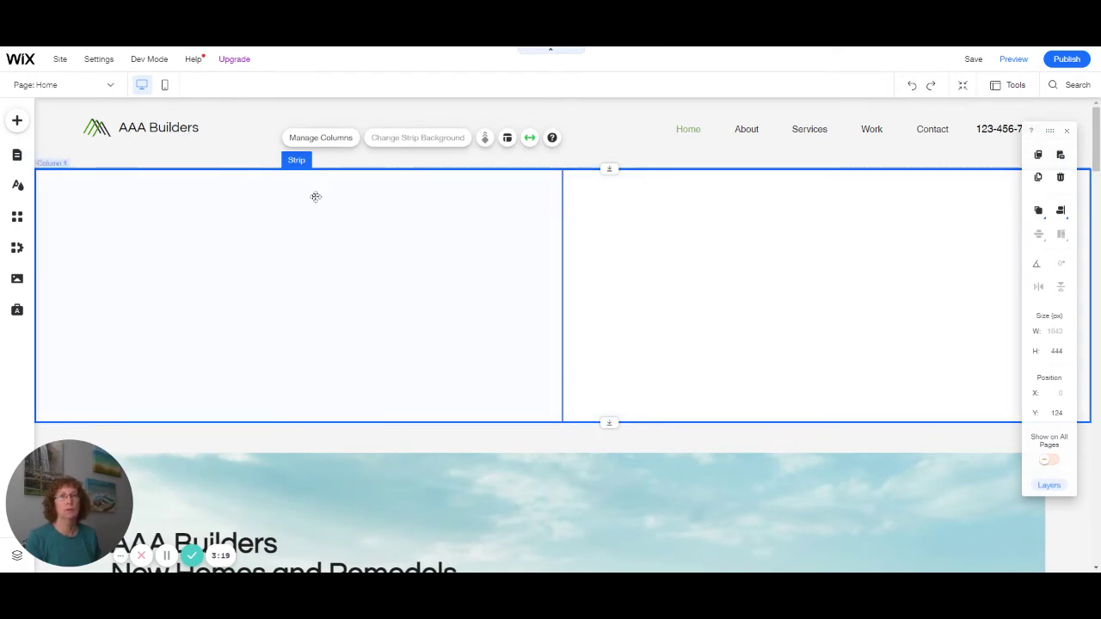
pyautogui.click(316, 143)
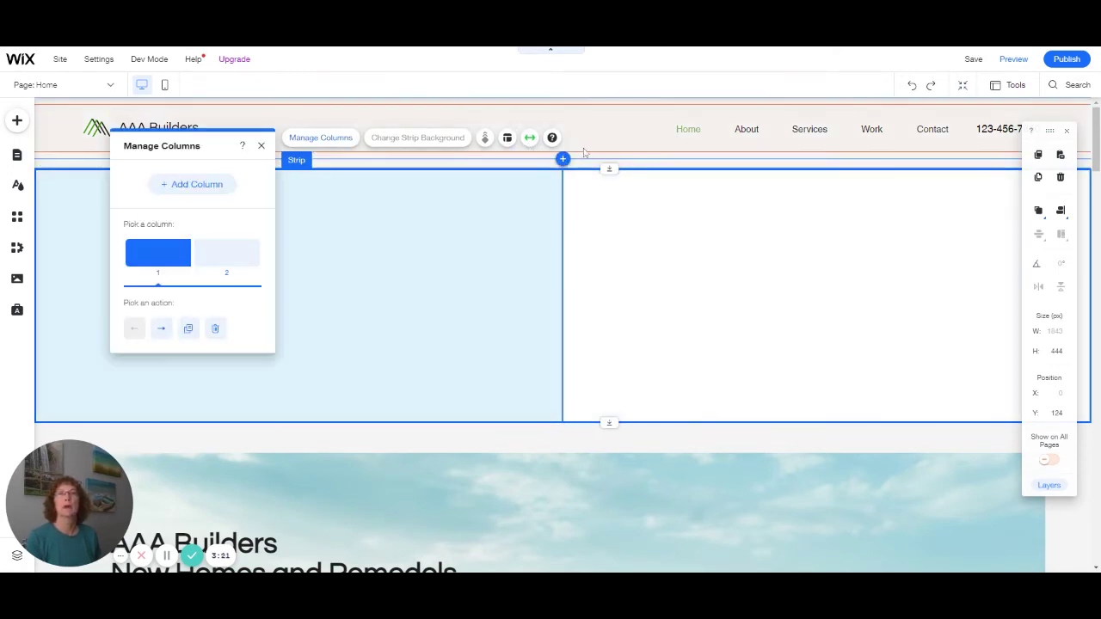
pyautogui.click(508, 139)
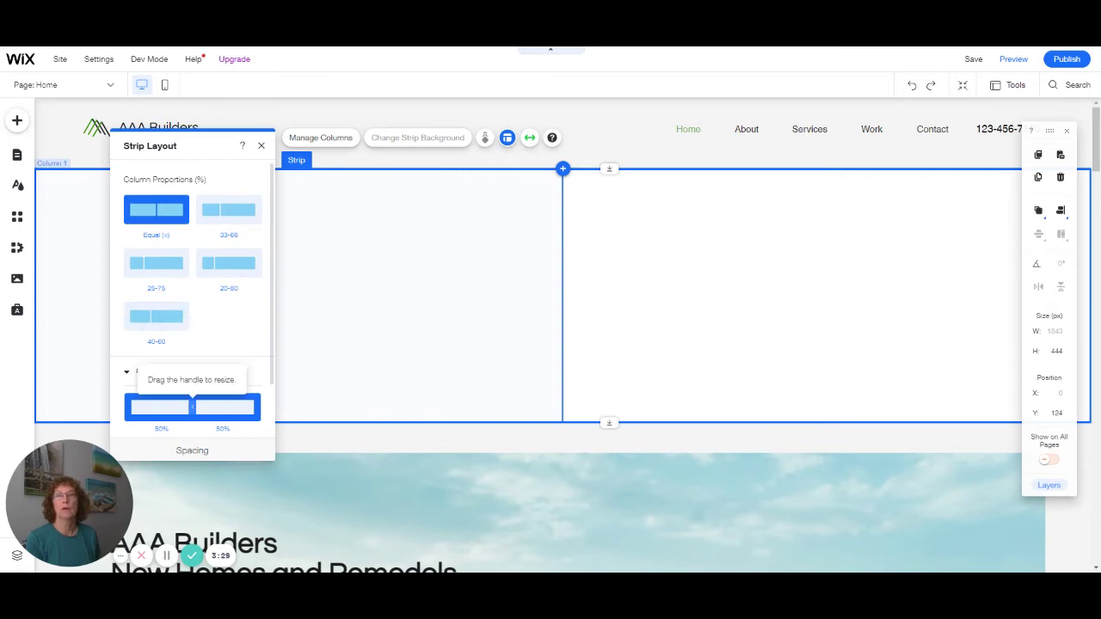
pyautogui.moveTo(192, 407); pyautogui.dragTo(177, 406)
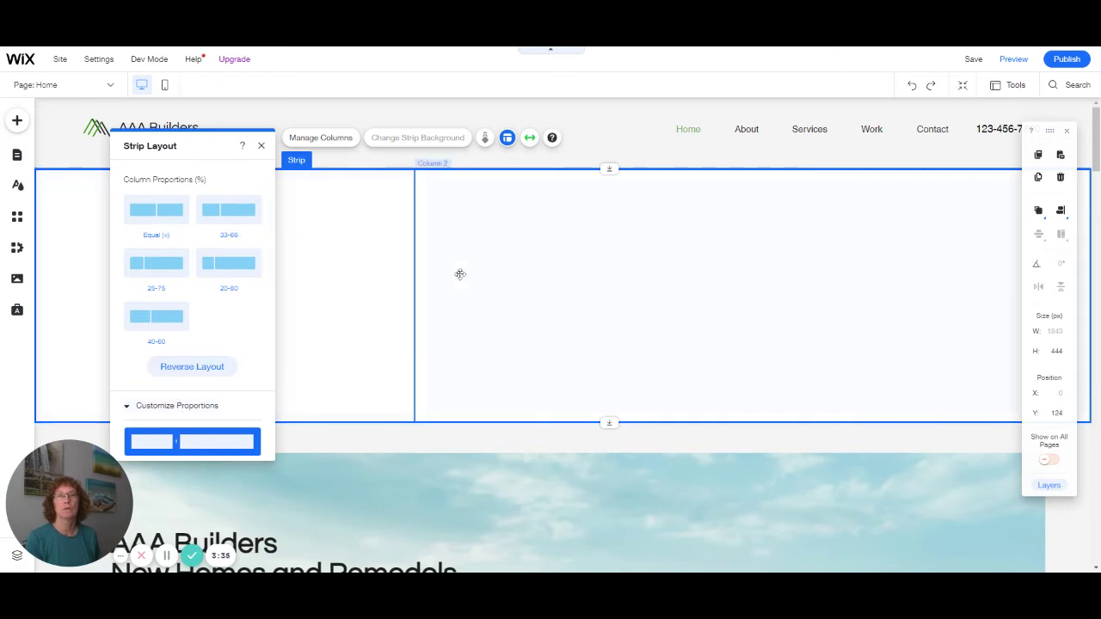
# Step: Align column 1's content to the left and move the AAA Builders text from the header into that column
pyautogui.click(368, 280)
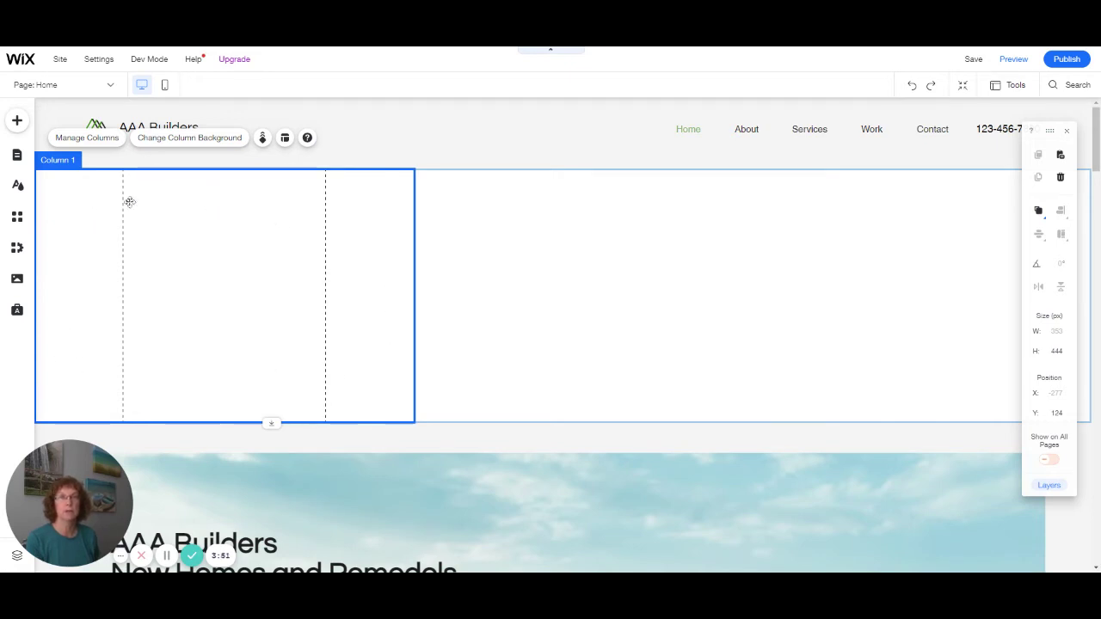
pyautogui.click(286, 142)
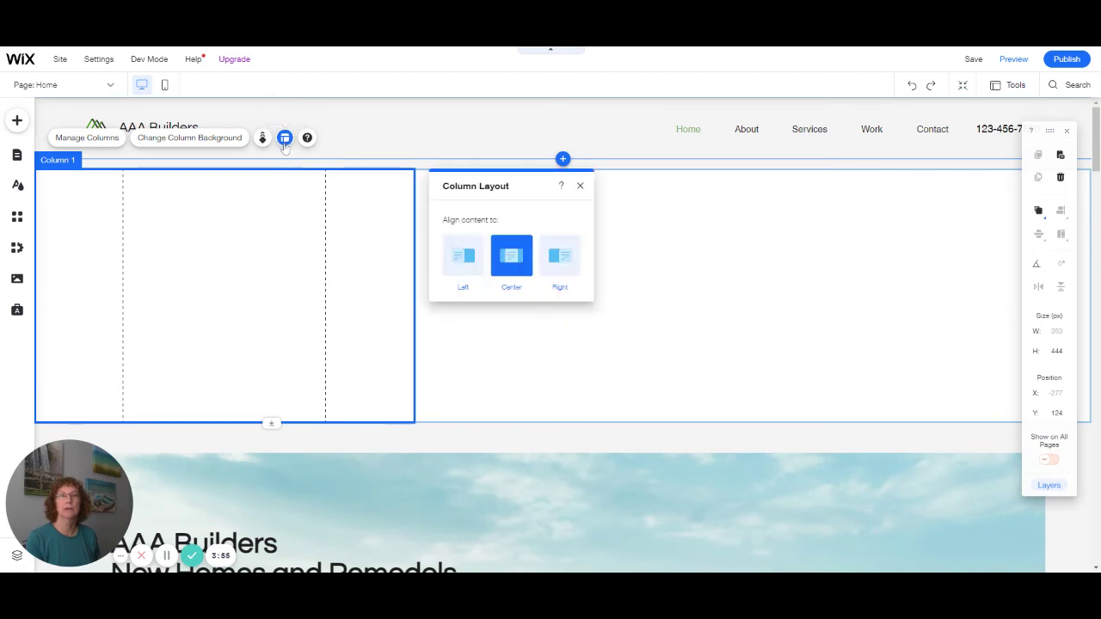
pyautogui.click(462, 271)
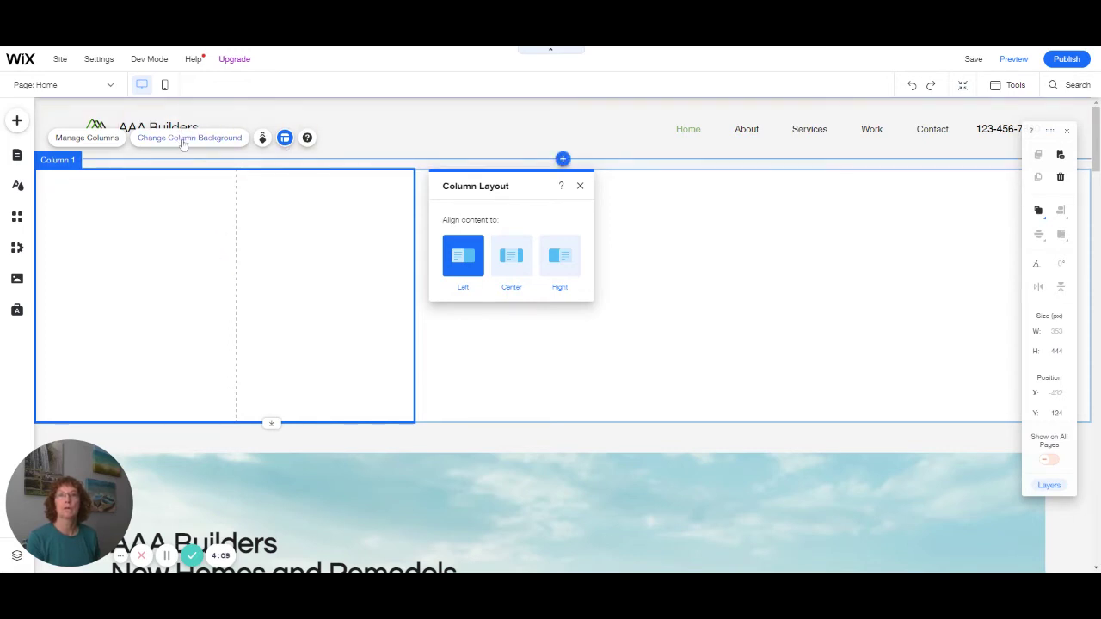
pyautogui.moveTo(182, 131); pyautogui.dragTo(149, 204)
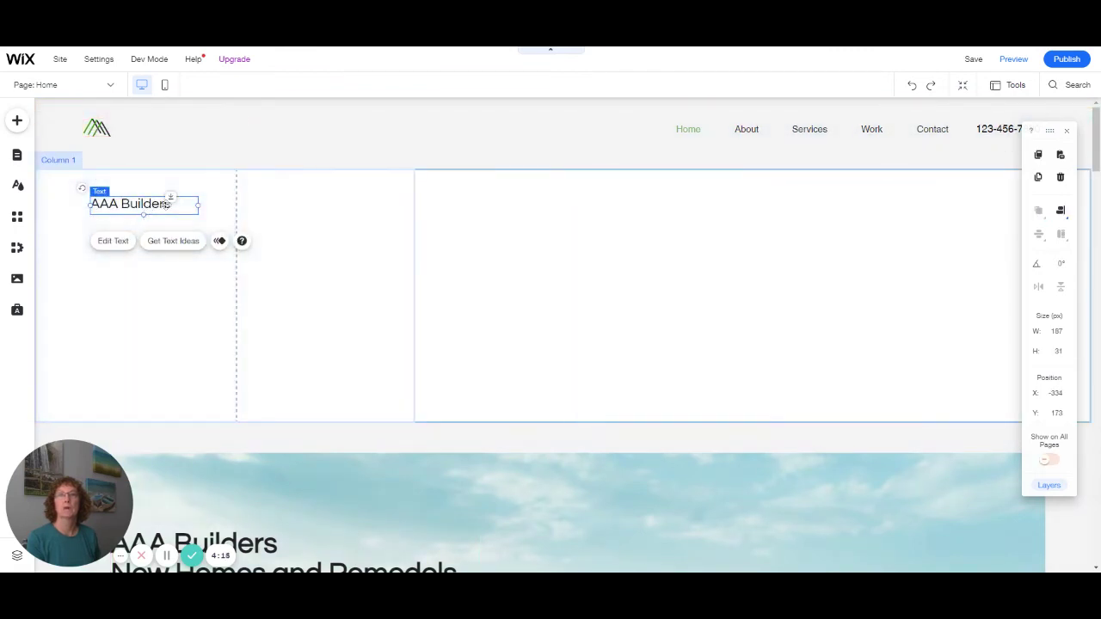
# Step: Try placing a duplicate of the AAA Builders text across column 1's content guideline, and delete the duplicate
pyautogui.click(1038, 177)
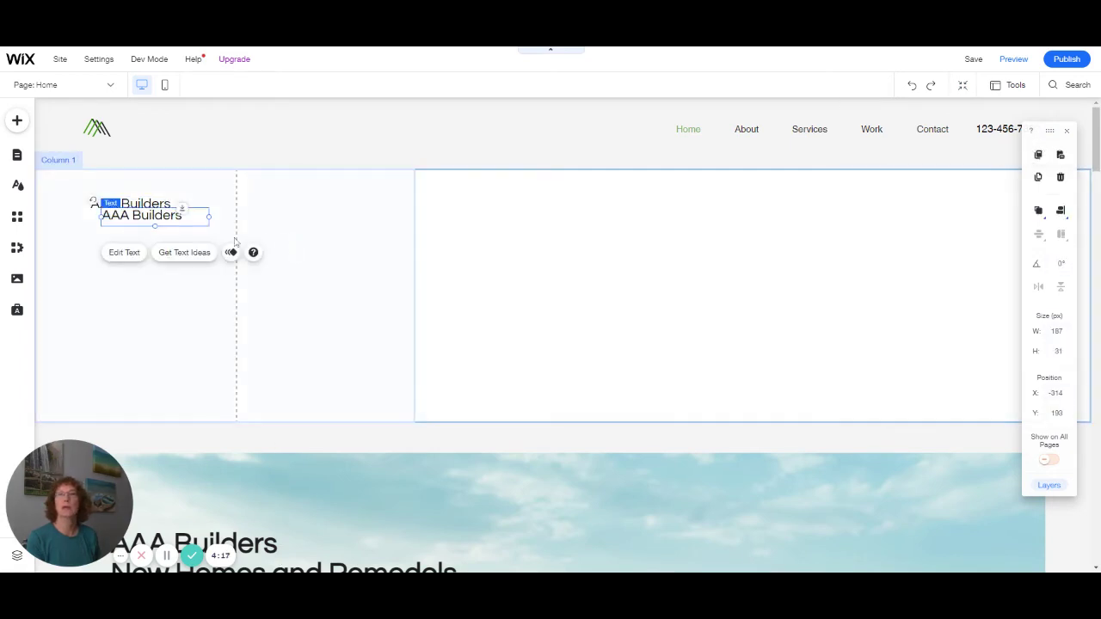
pyautogui.moveTo(169, 217)
pyautogui.mouseDown()
pyautogui.moveTo(250, 246)
pyautogui.moveTo(278, 197)
pyautogui.moveTo(269, 252)
pyautogui.moveTo(277, 246)
pyautogui.mouseUp()
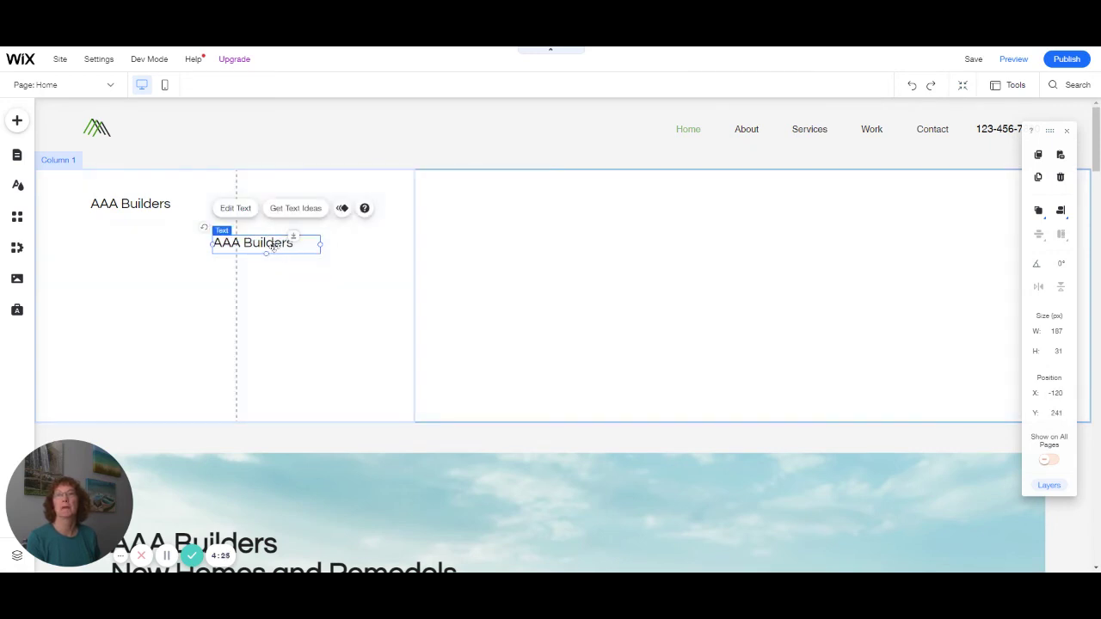
pyautogui.moveTo(272, 244); pyautogui.dragTo(281, 244)
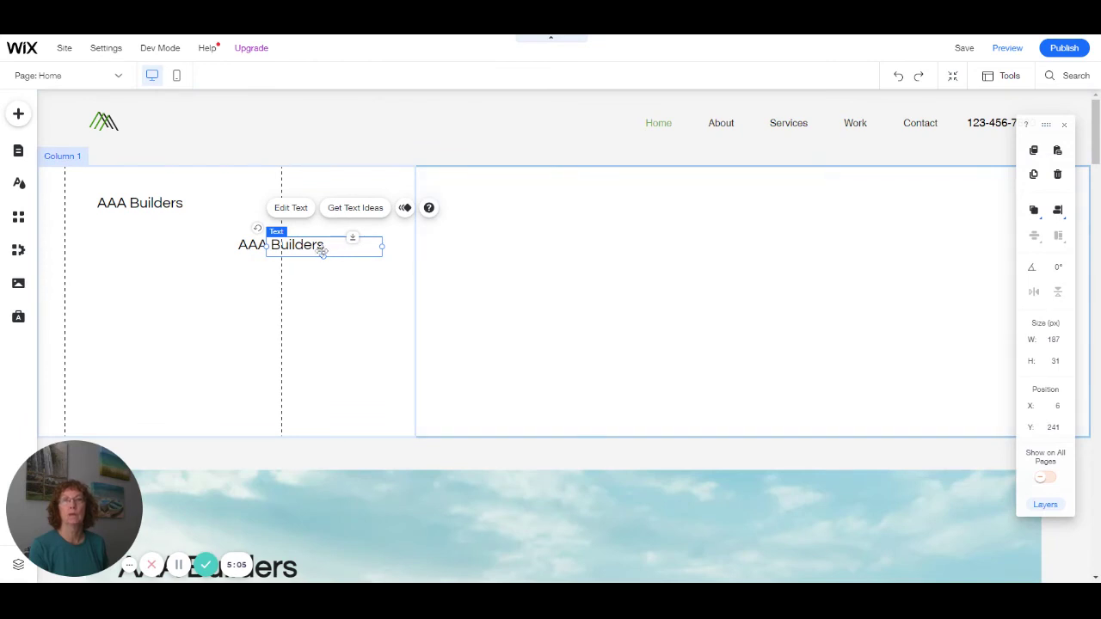
pyautogui.press('Delete')
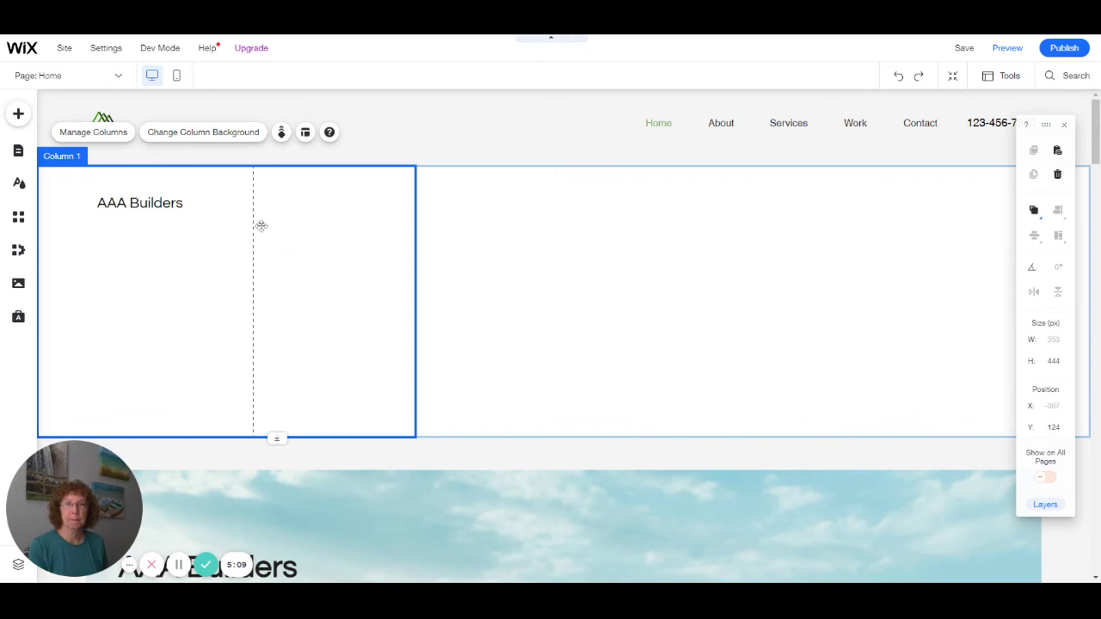
# Step: Move the AAA Builders text from column 1 into column 2, at about X 612, Y 187
pyautogui.click(540, 325)
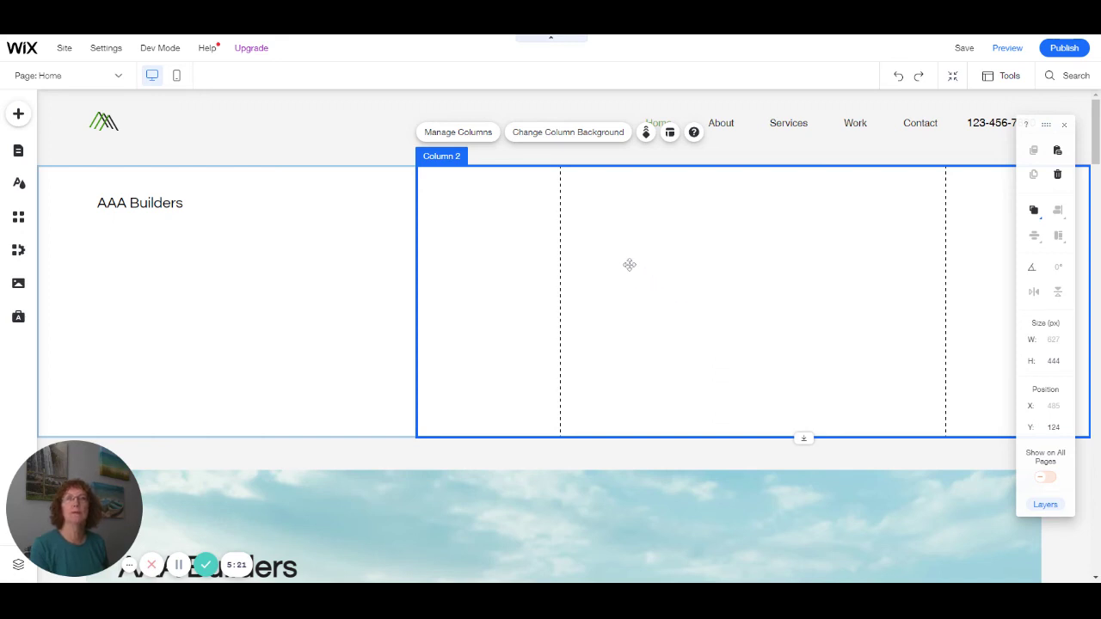
pyautogui.click(167, 214)
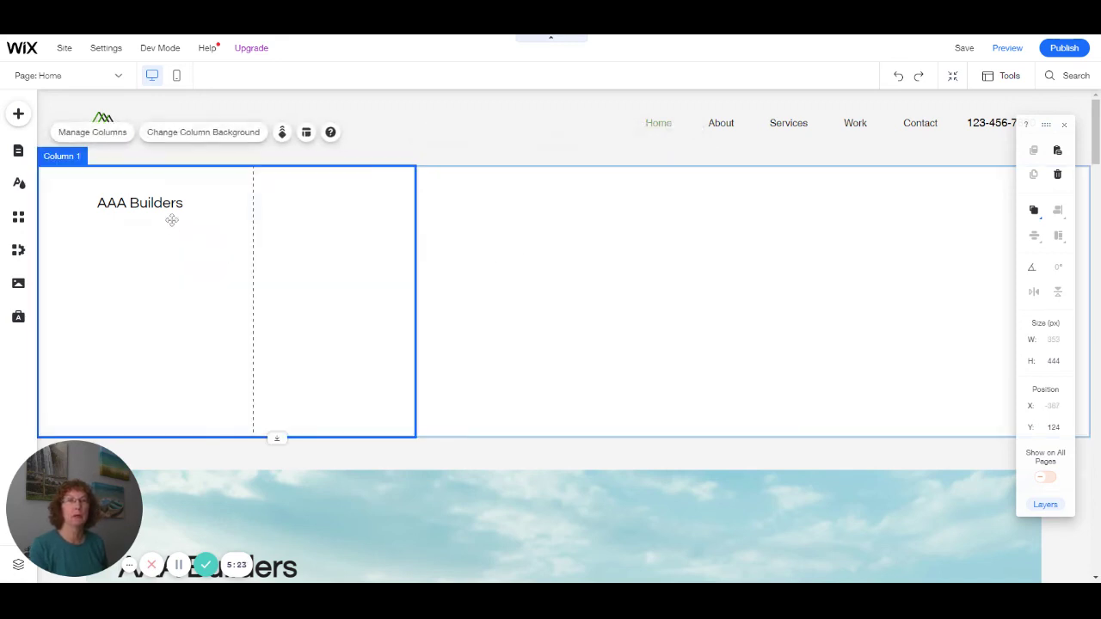
pyautogui.moveTo(167, 215); pyautogui.dragTo(705, 215)
# Step: Examine the background options available for column 1, leaving its background as it is
pyautogui.click(214, 258)
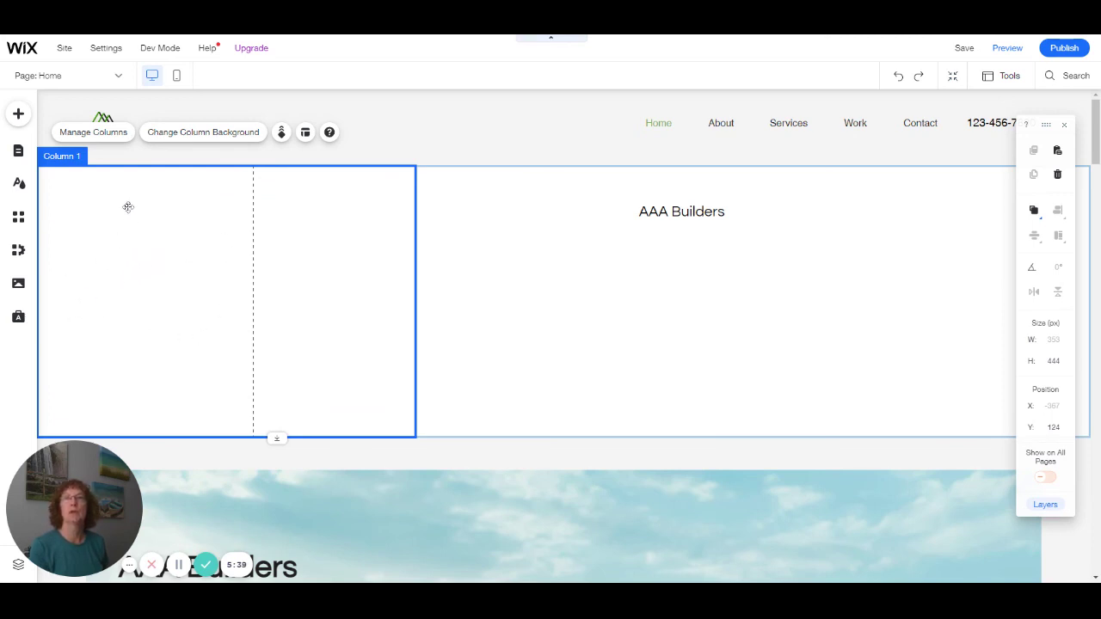
pyautogui.click(222, 139)
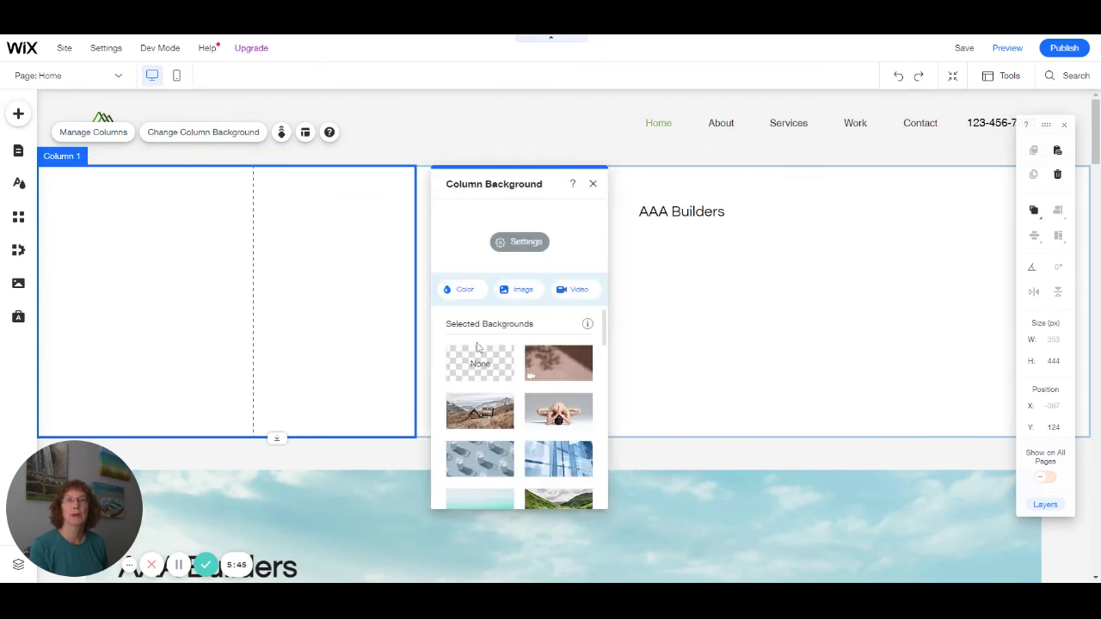
pyautogui.click(593, 186)
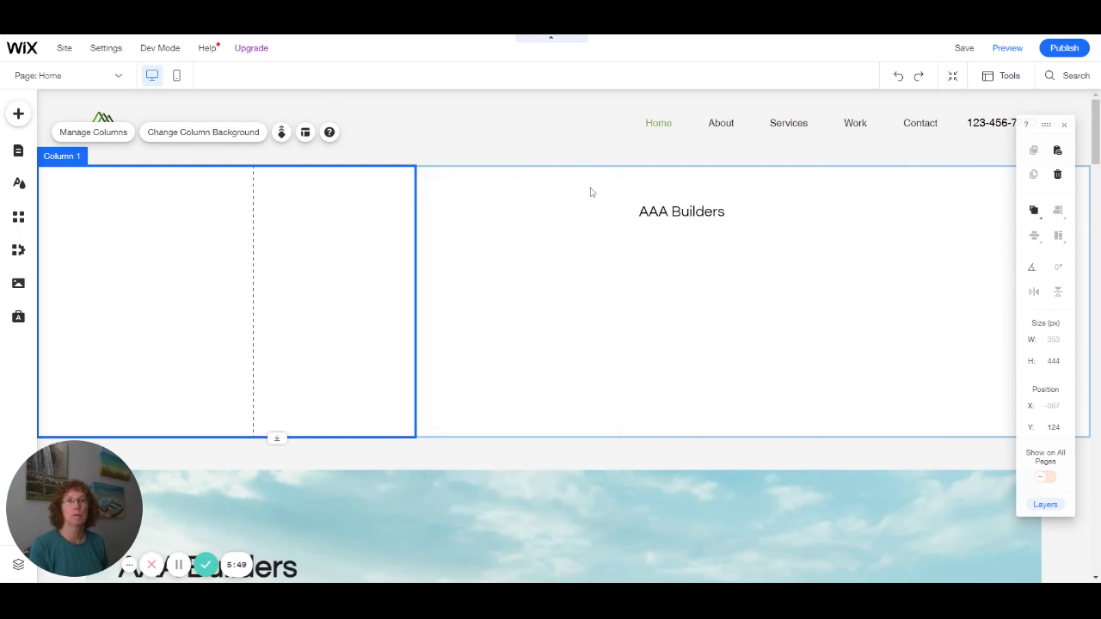
# Step: Shift the AAA Builders text within column 2 slightly to the right, to about X 636, Y 188
pyautogui.click(463, 276)
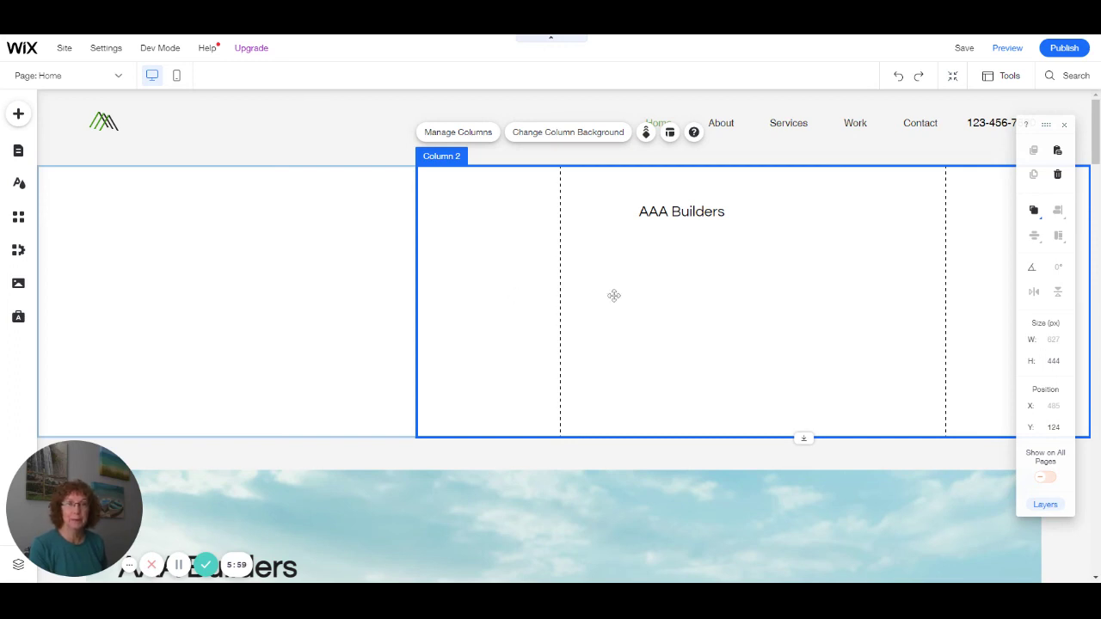
pyautogui.click(704, 215)
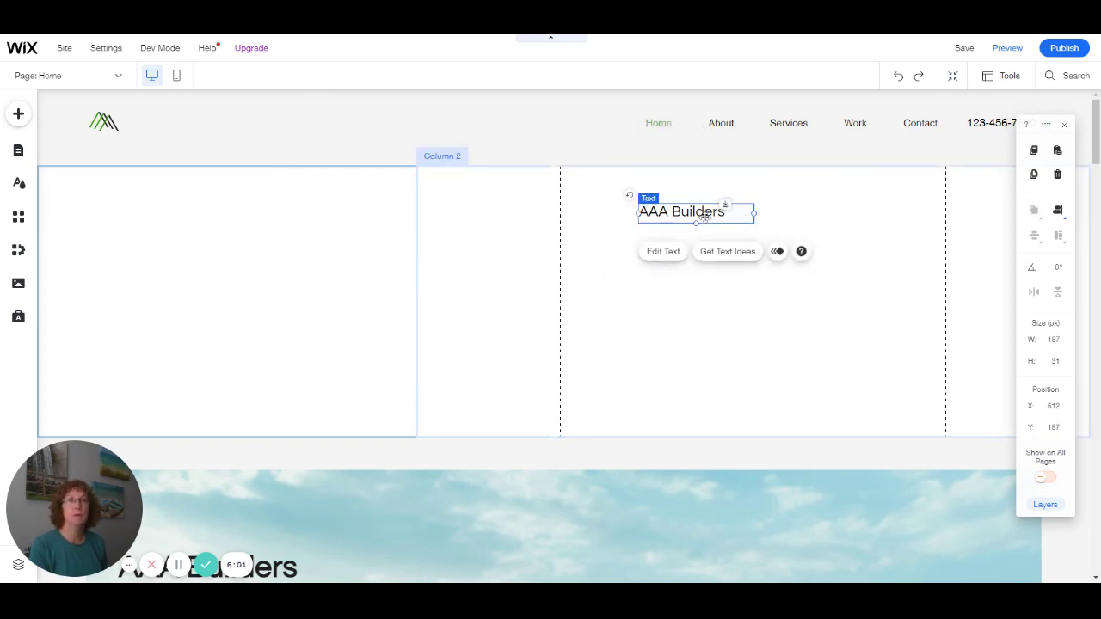
pyautogui.moveTo(703, 215); pyautogui.dragTo(717, 215)
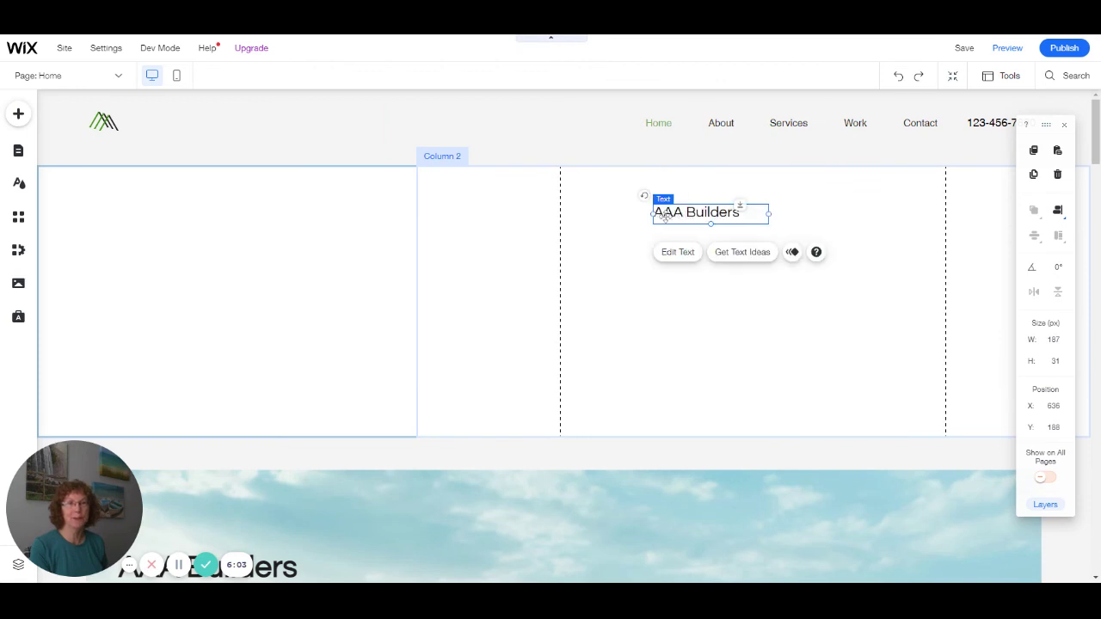